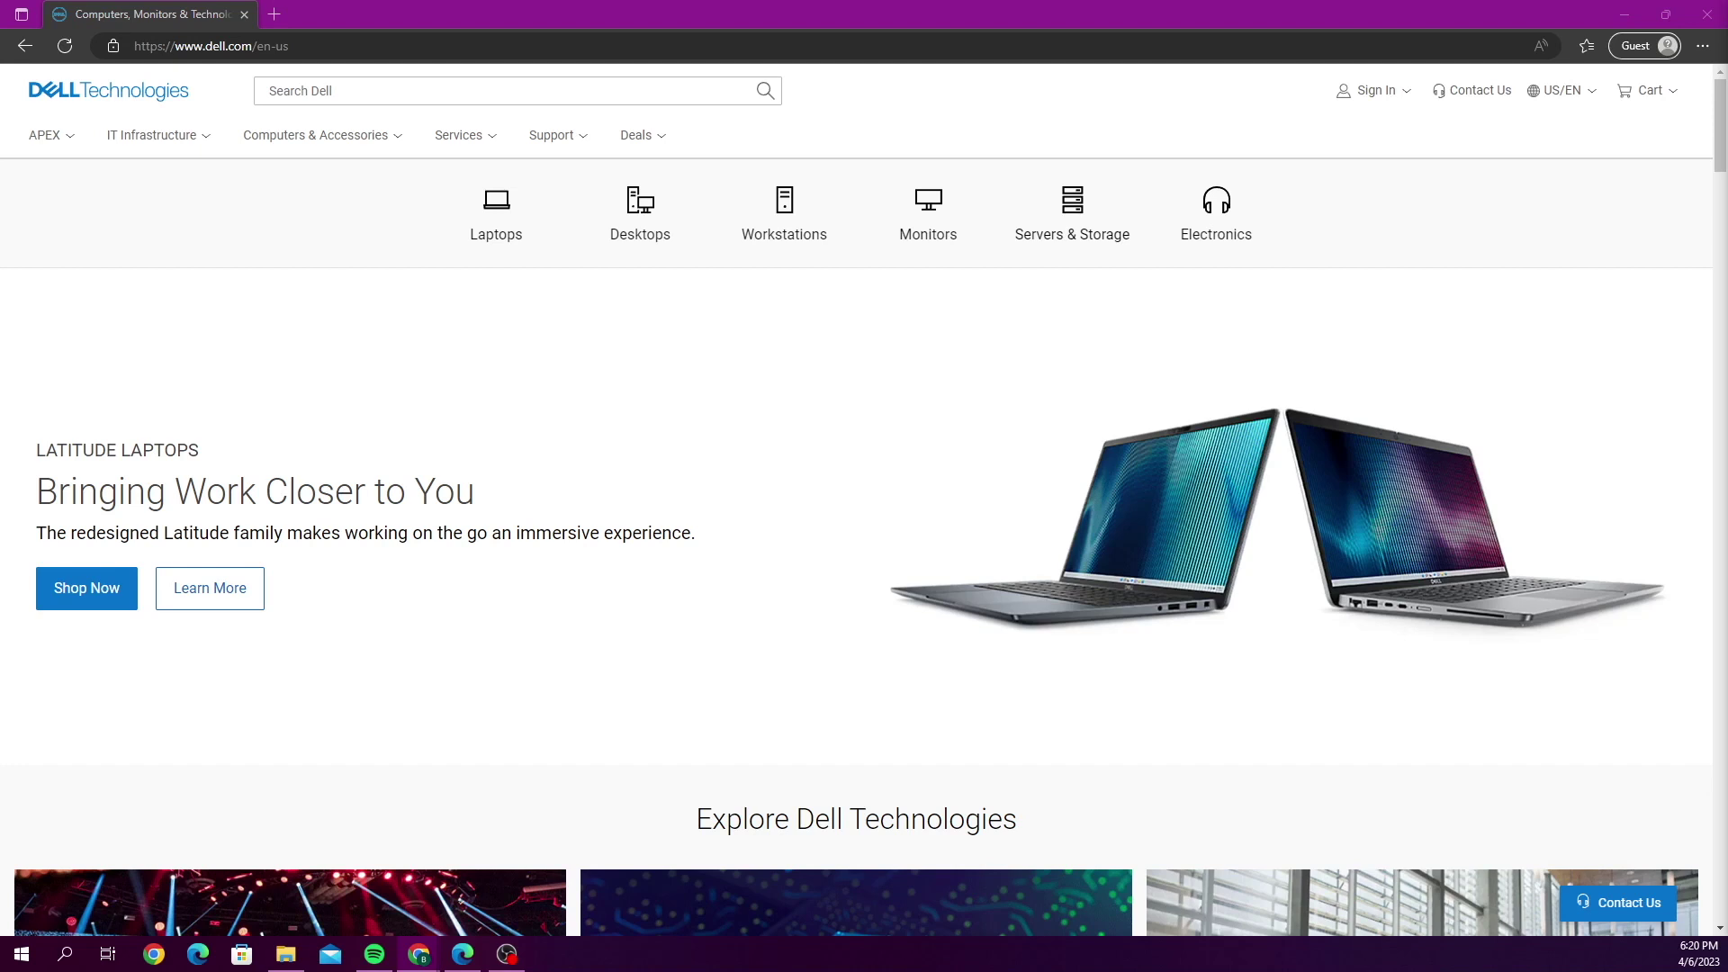
{"action": "type", "text": "www.dell.com"}
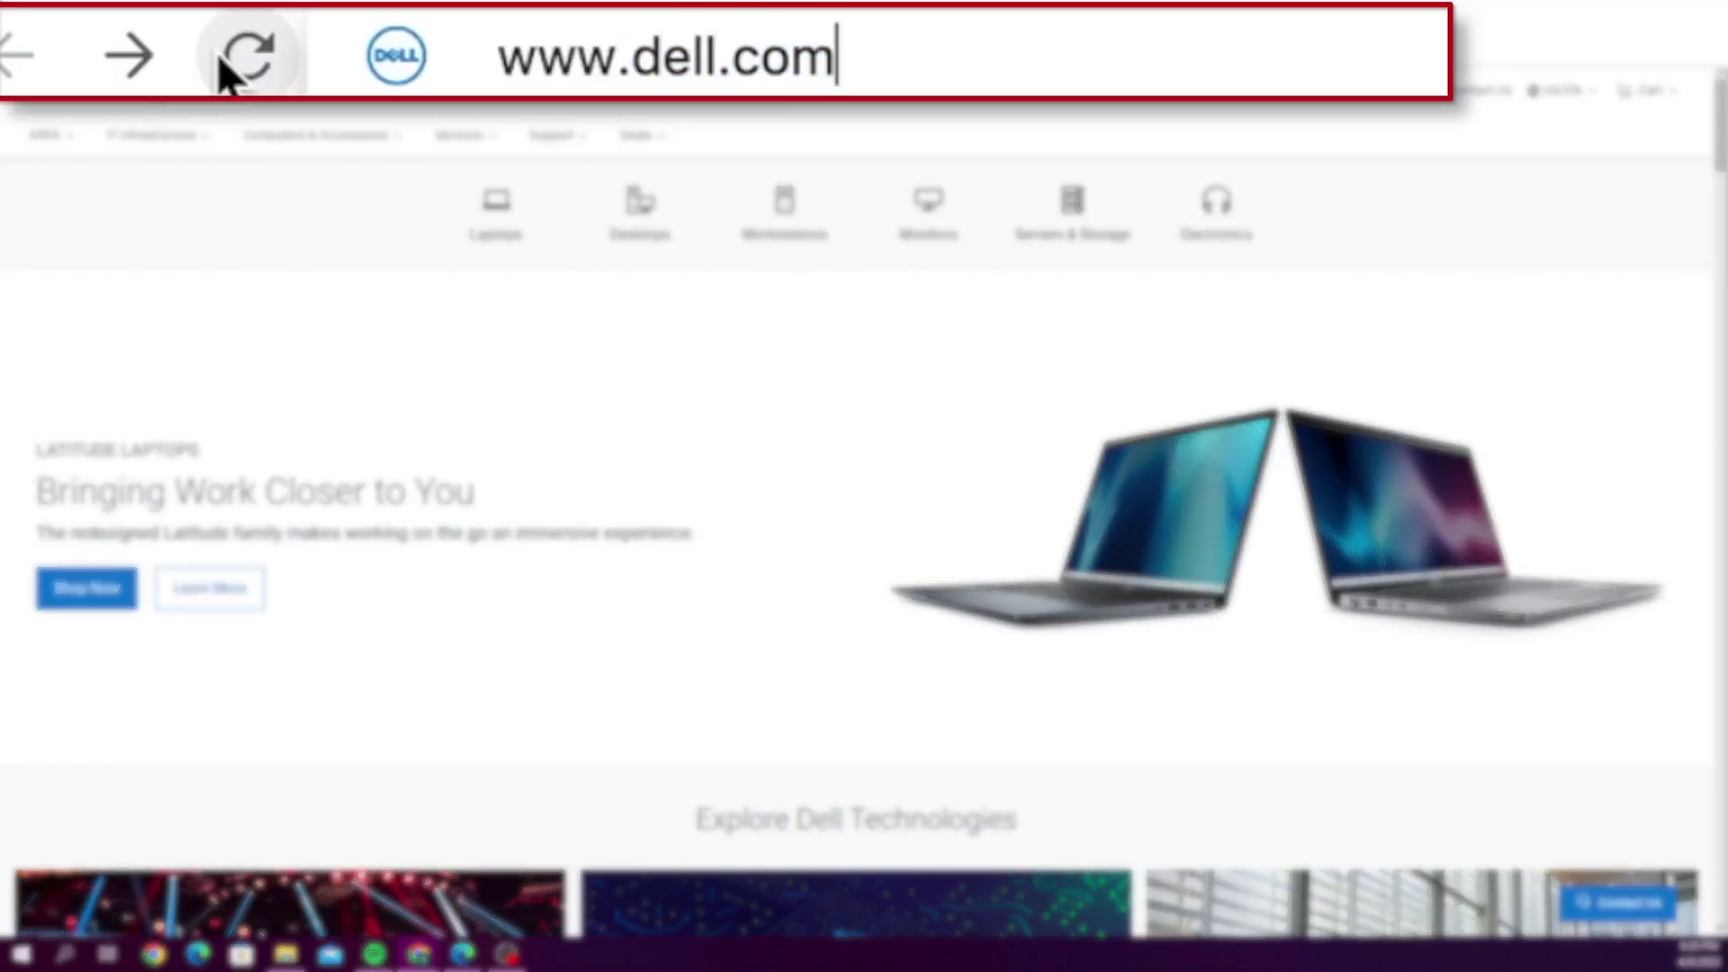
{"action": "key", "text": "Return"}
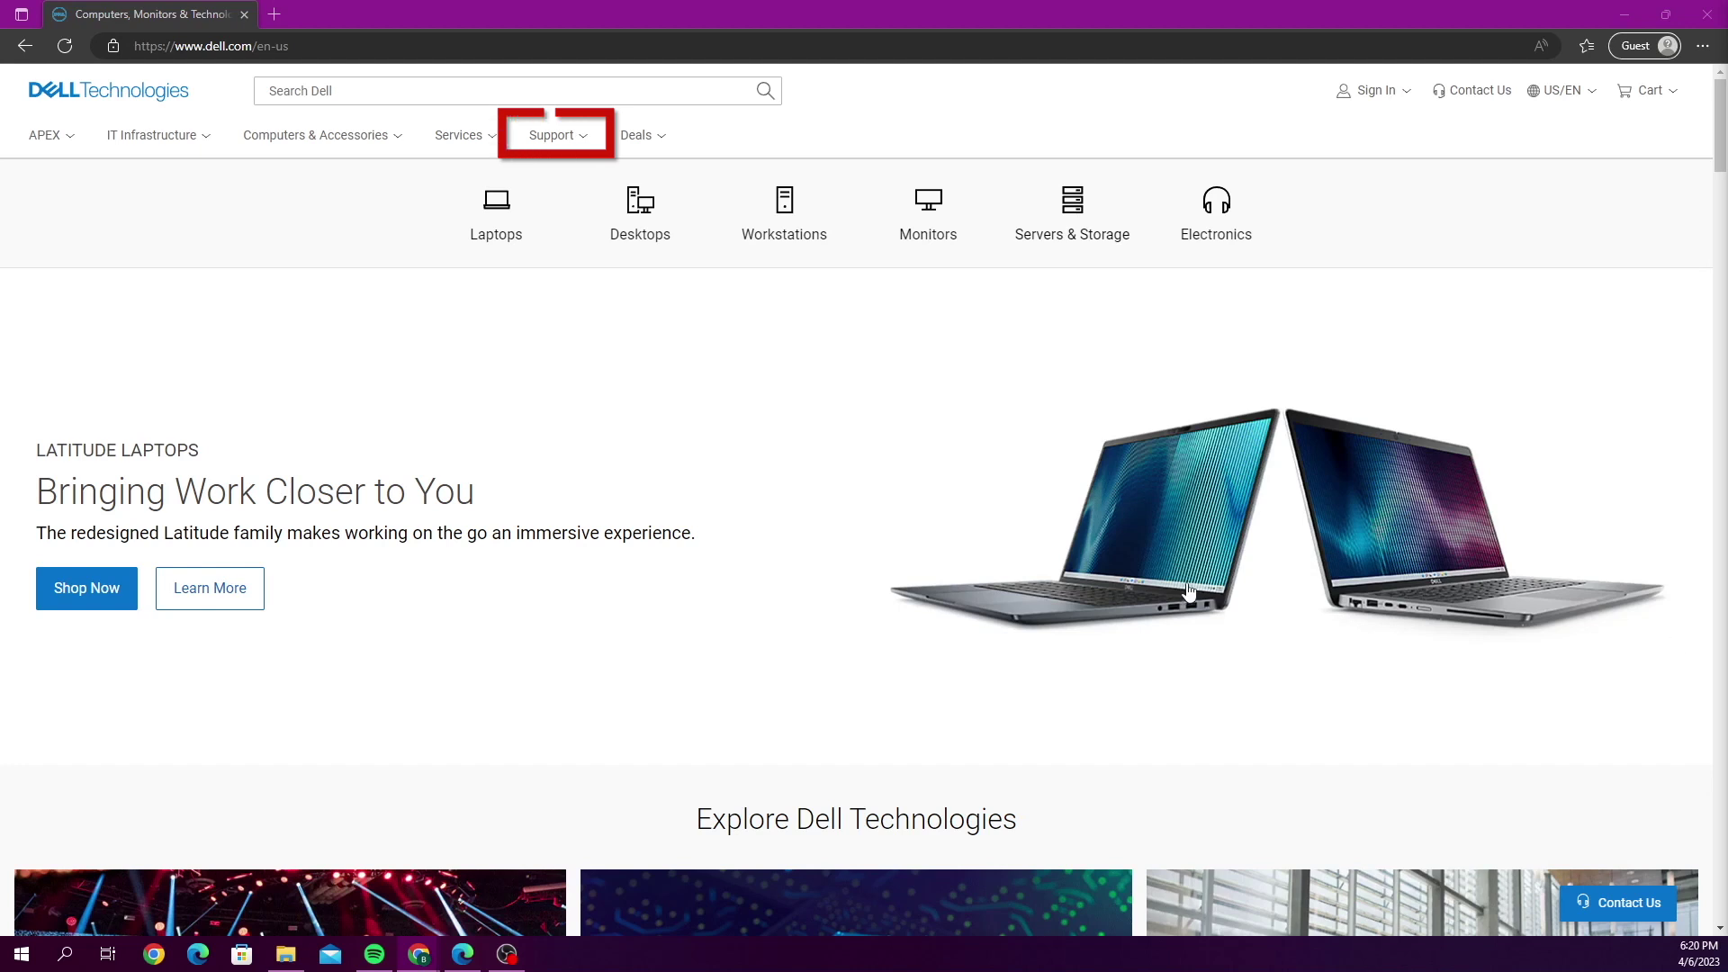
{"action": "left_click", "coordinate": [558, 139]}
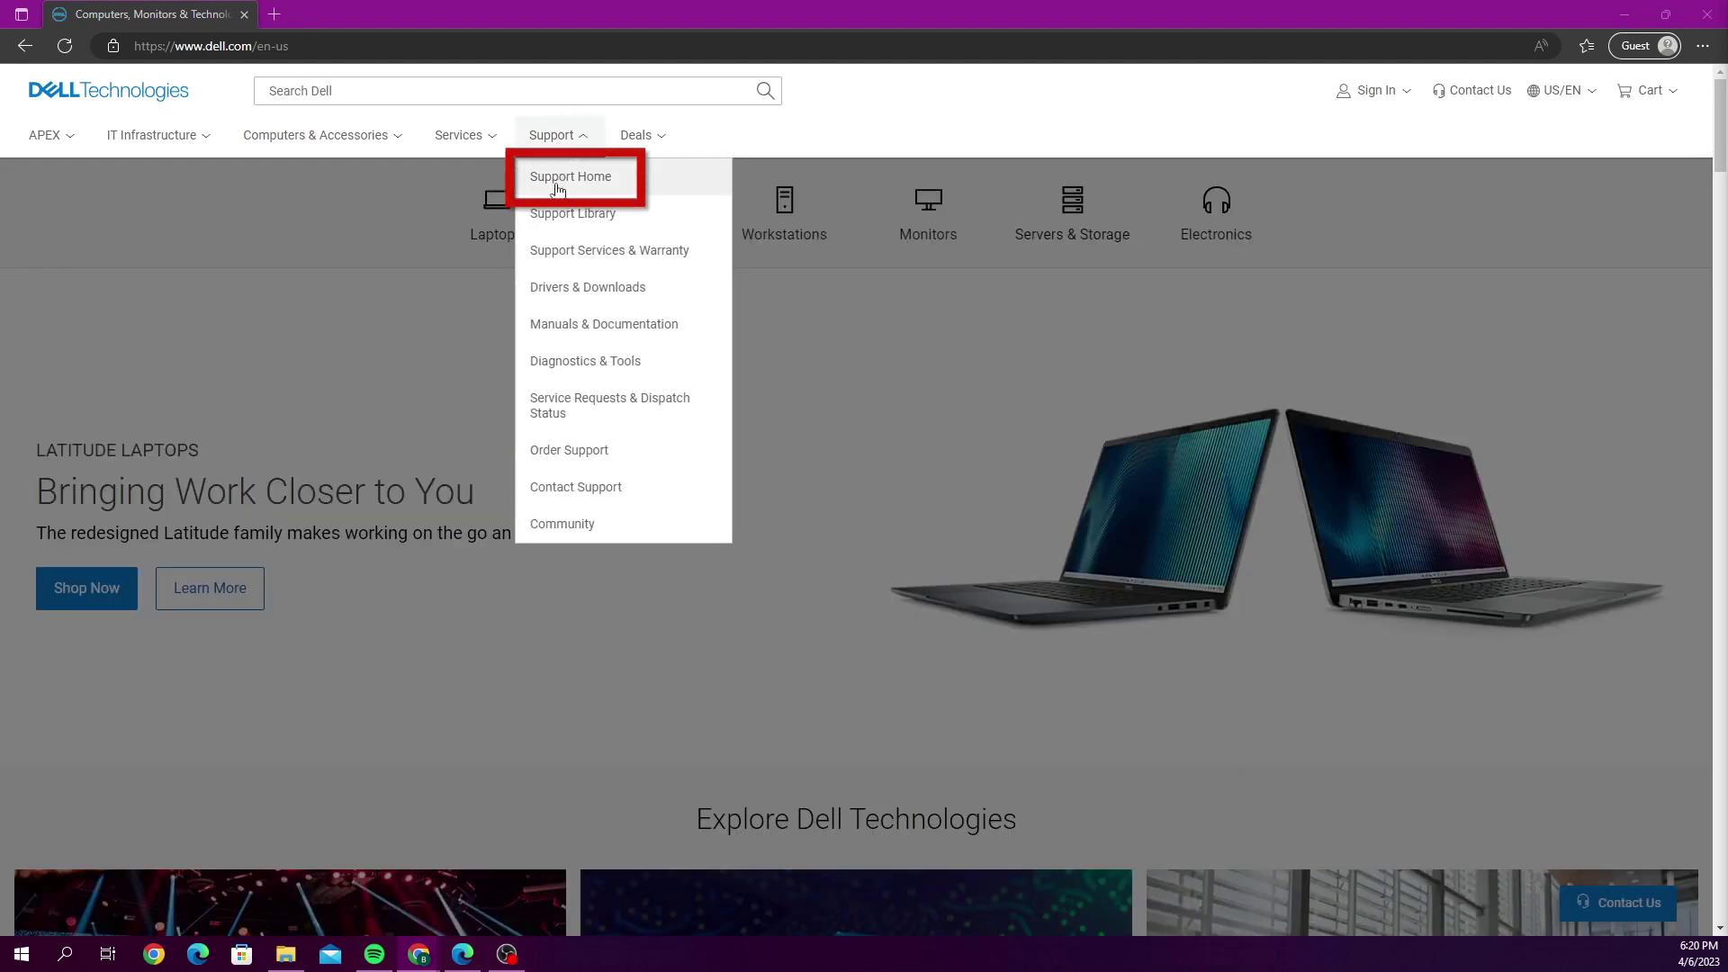
{"action": "left_click", "coordinate": [562, 180]}
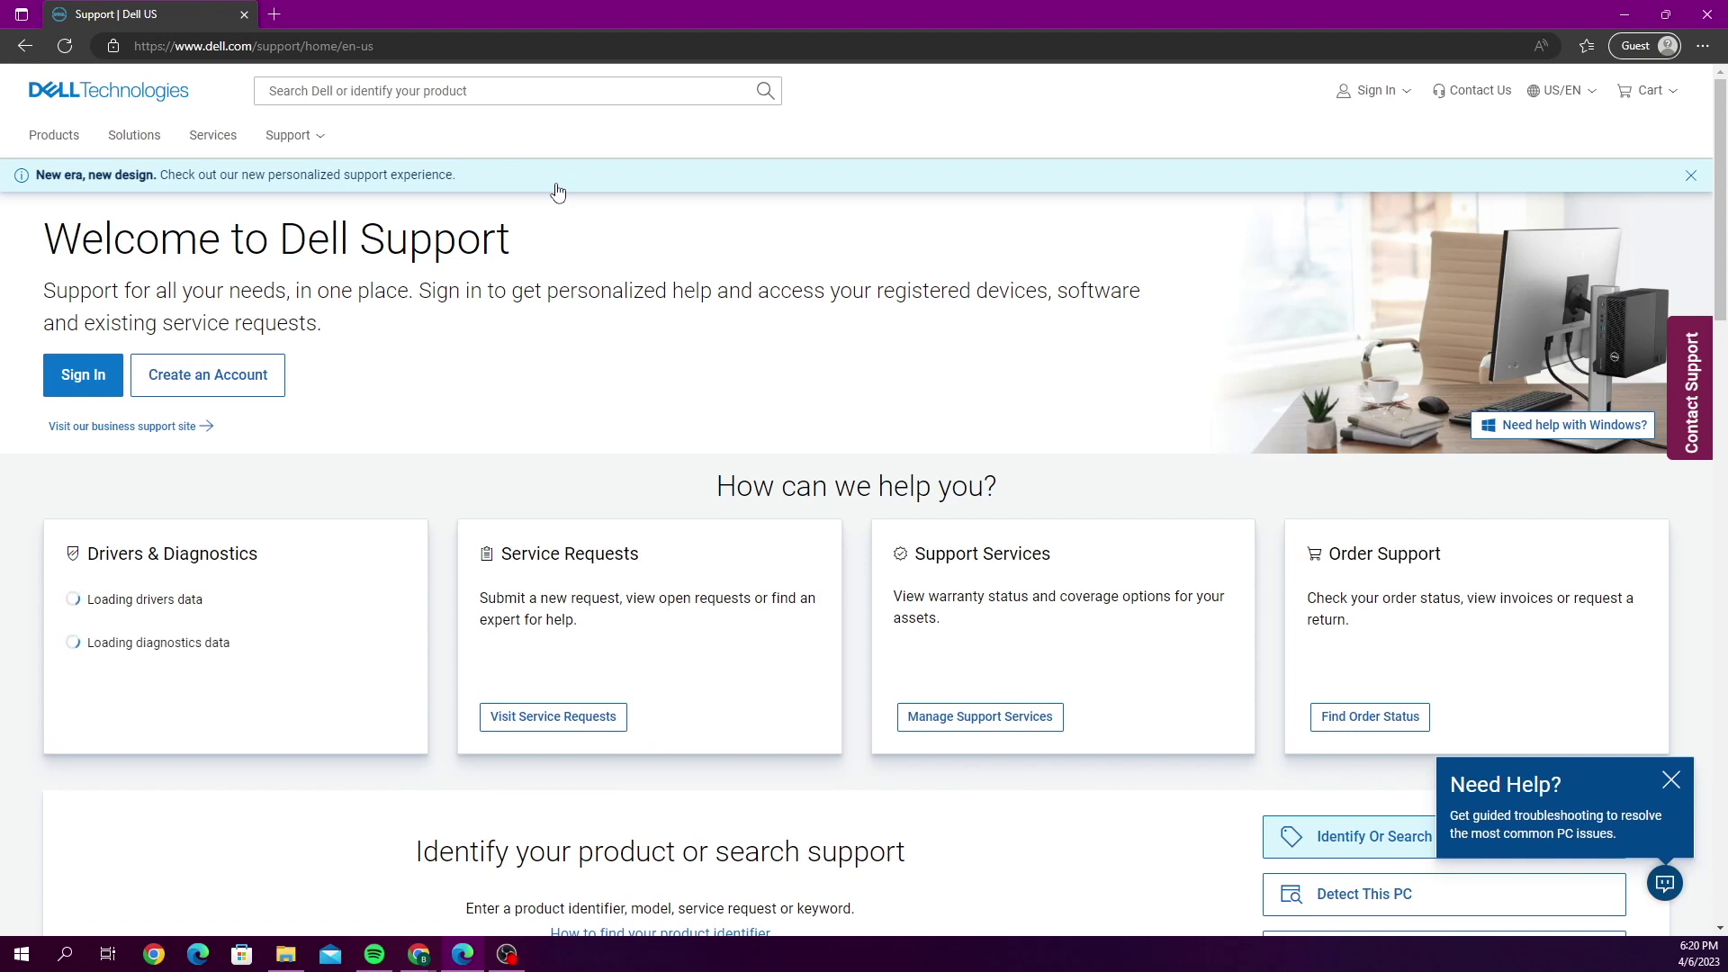
Step: Search support for R430 and open the PowerEdge R430 product page
{"action": "scroll", "coordinate": [558, 192], "scroll_direction": "down", "scroll_amount": 5}
{"action": "left_click", "coordinate": [541, 453]}
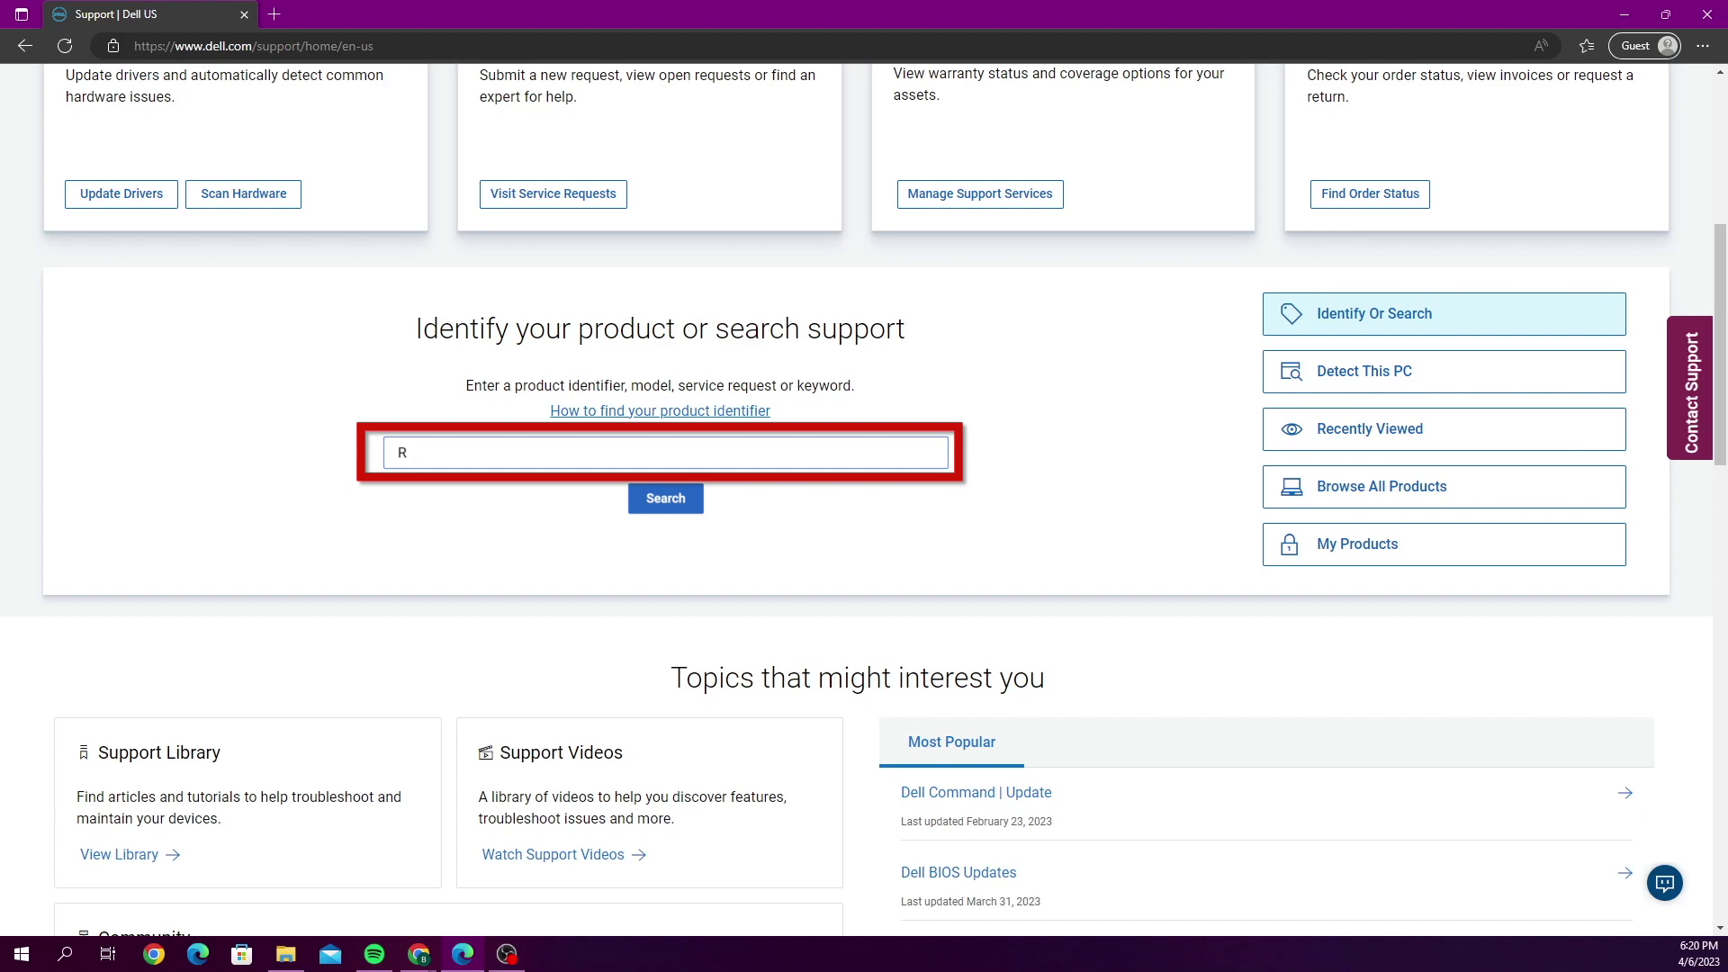
{"action": "type", "text": "0"}
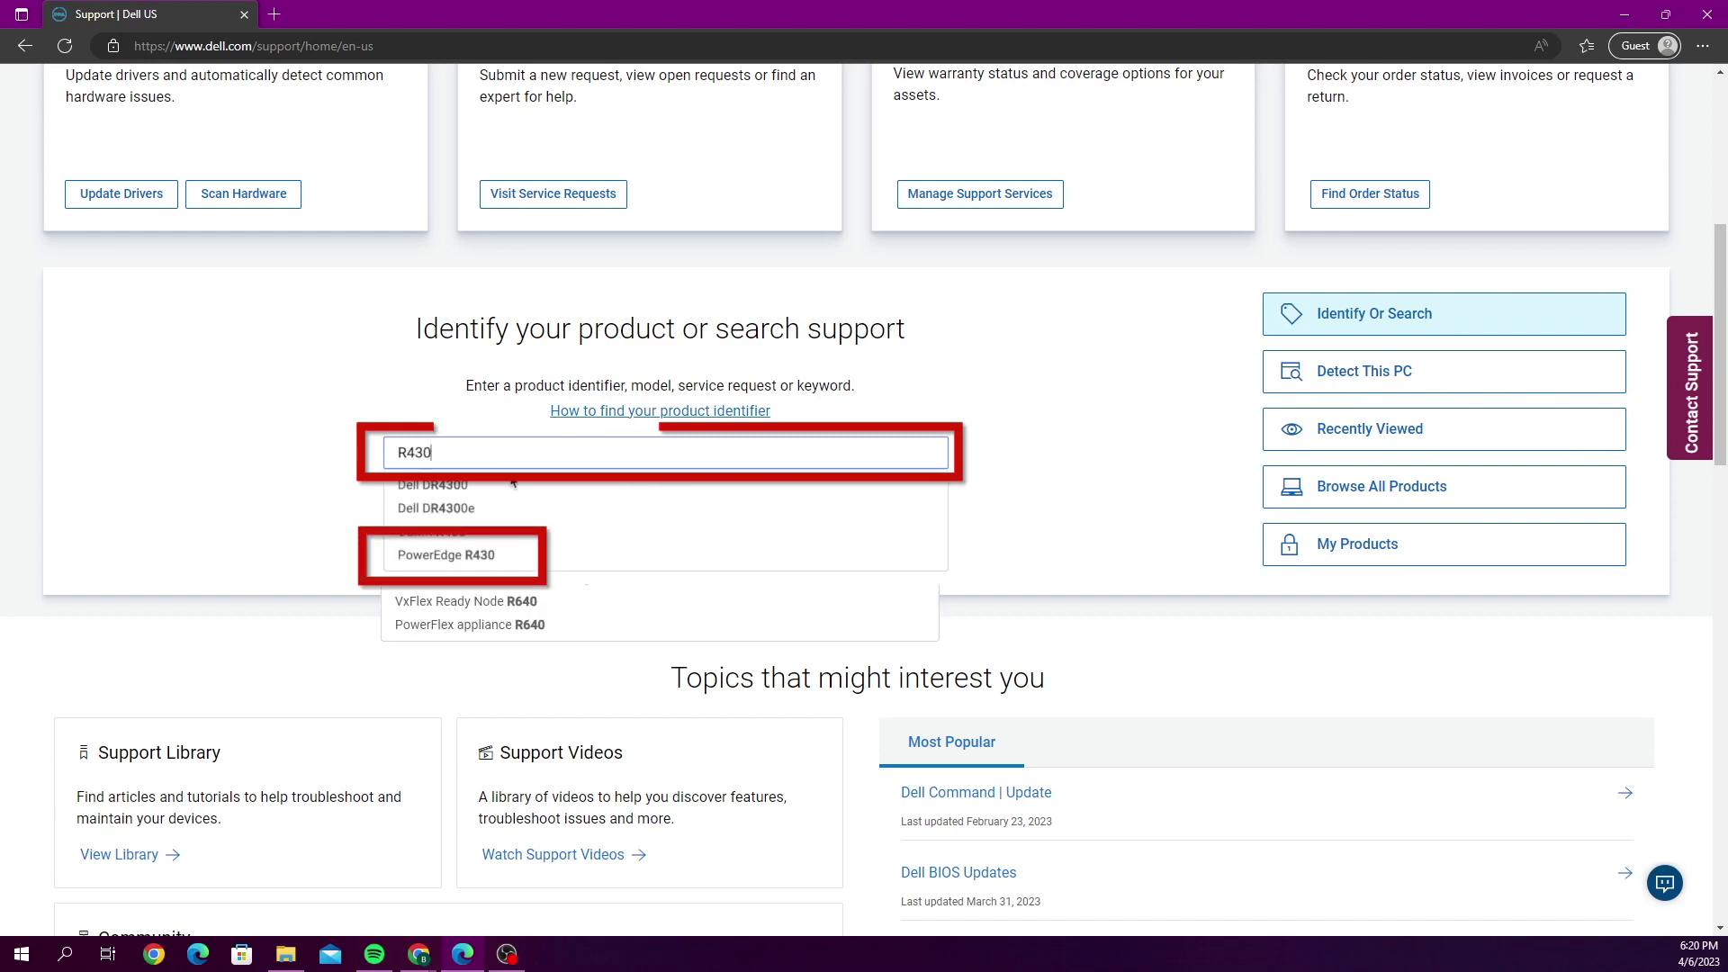
{"action": "left_click", "coordinate": [475, 534]}
{"action": "left_click", "coordinate": [475, 552]}
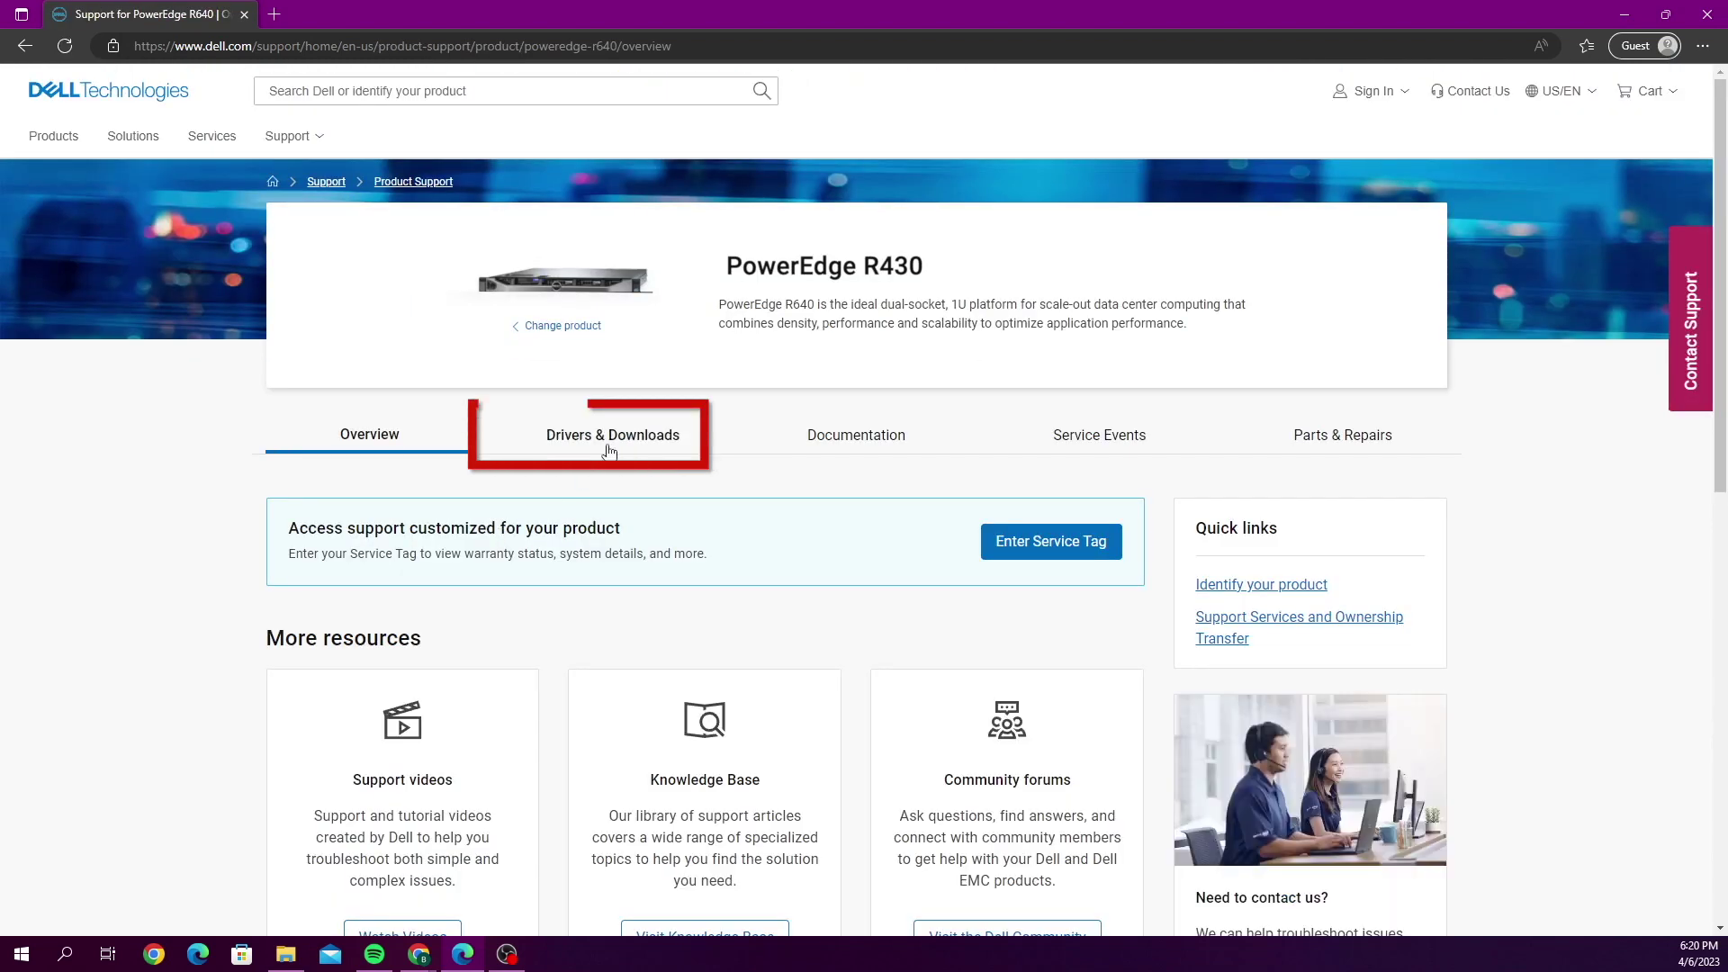
Step: Show the R430's Drivers & Downloads, filtered to operating system Not Applicable
{"action": "left_click", "coordinate": [622, 438]}
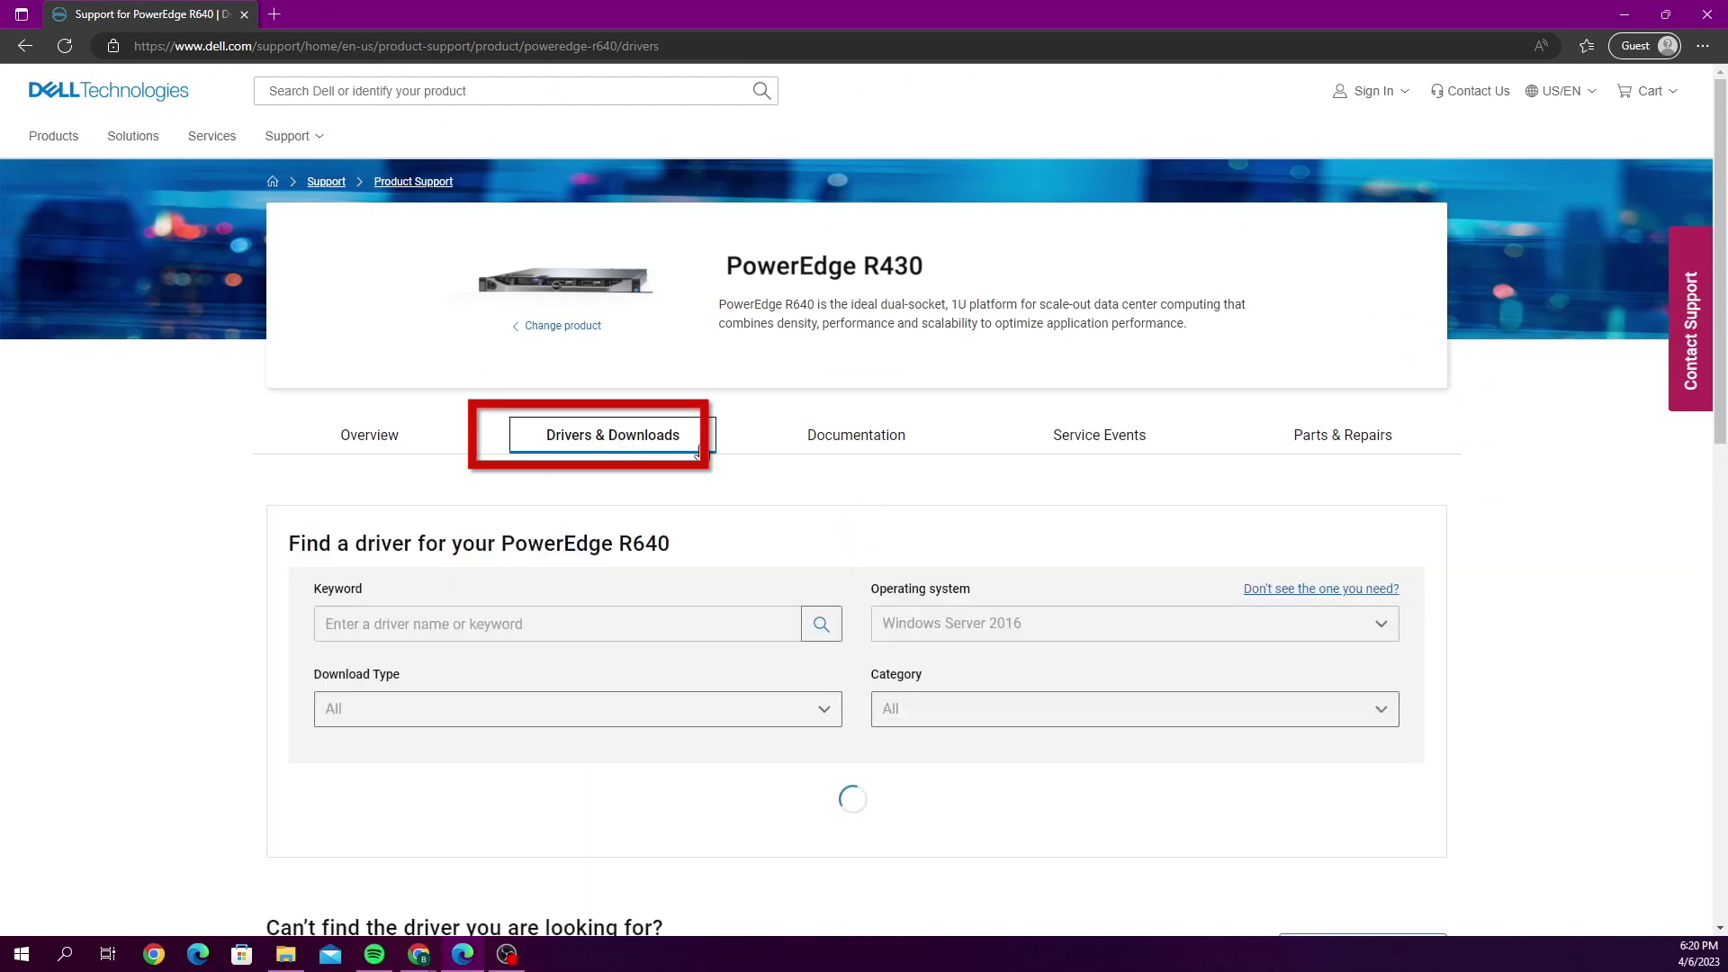
{"action": "scroll", "coordinate": [732, 470], "scroll_direction": "down", "scroll_amount": 2}
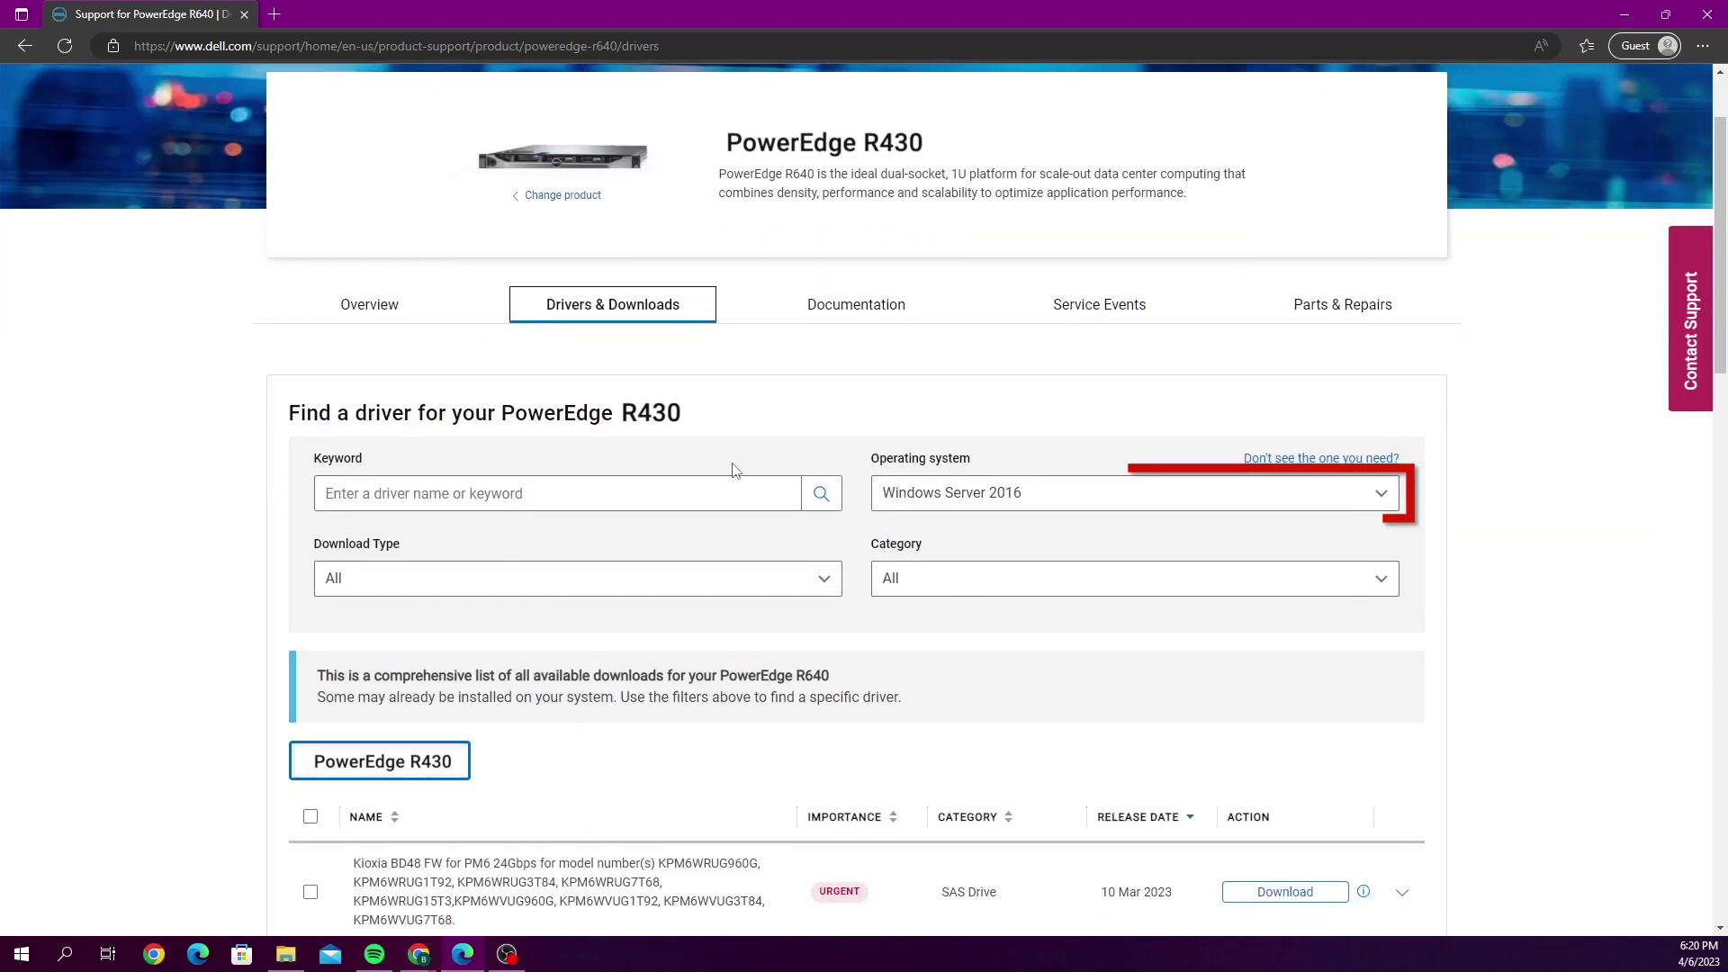
{"action": "left_click", "coordinate": [937, 497]}
{"action": "left_click", "coordinate": [1066, 541]}
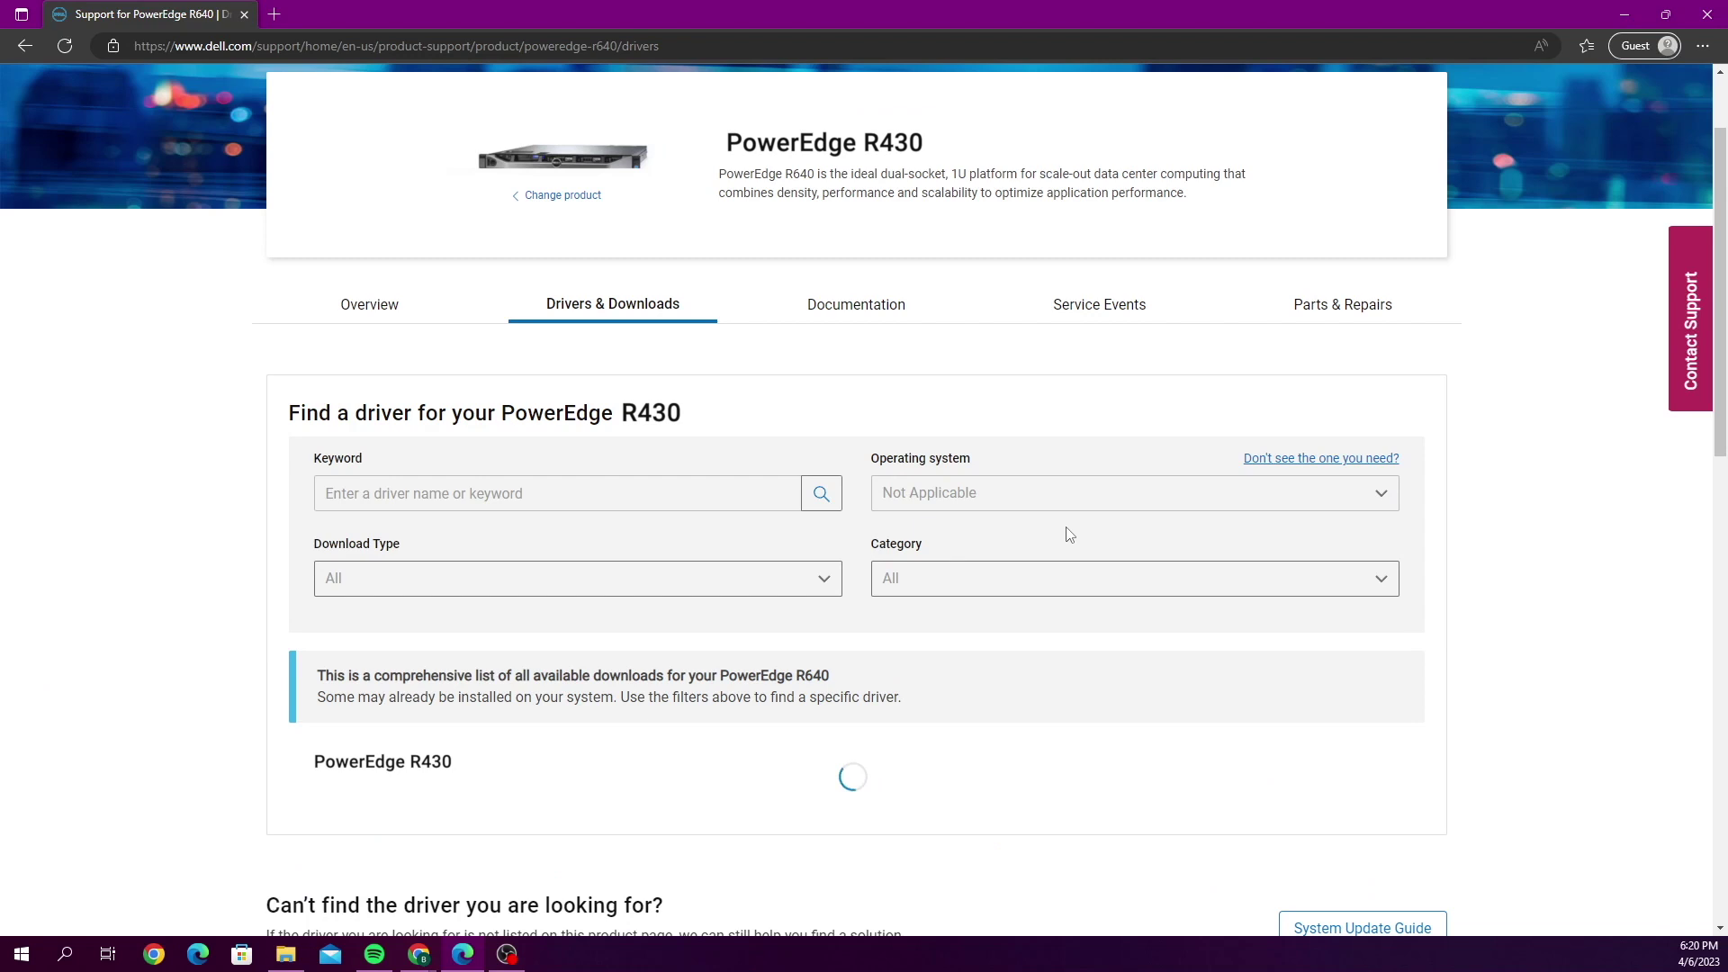
Step: Filter the downloads to the BIOS category and expand the BIOS 2.17.1 entry
{"action": "scroll", "coordinate": [1069, 535], "scroll_direction": "down", "scroll_amount": 3}
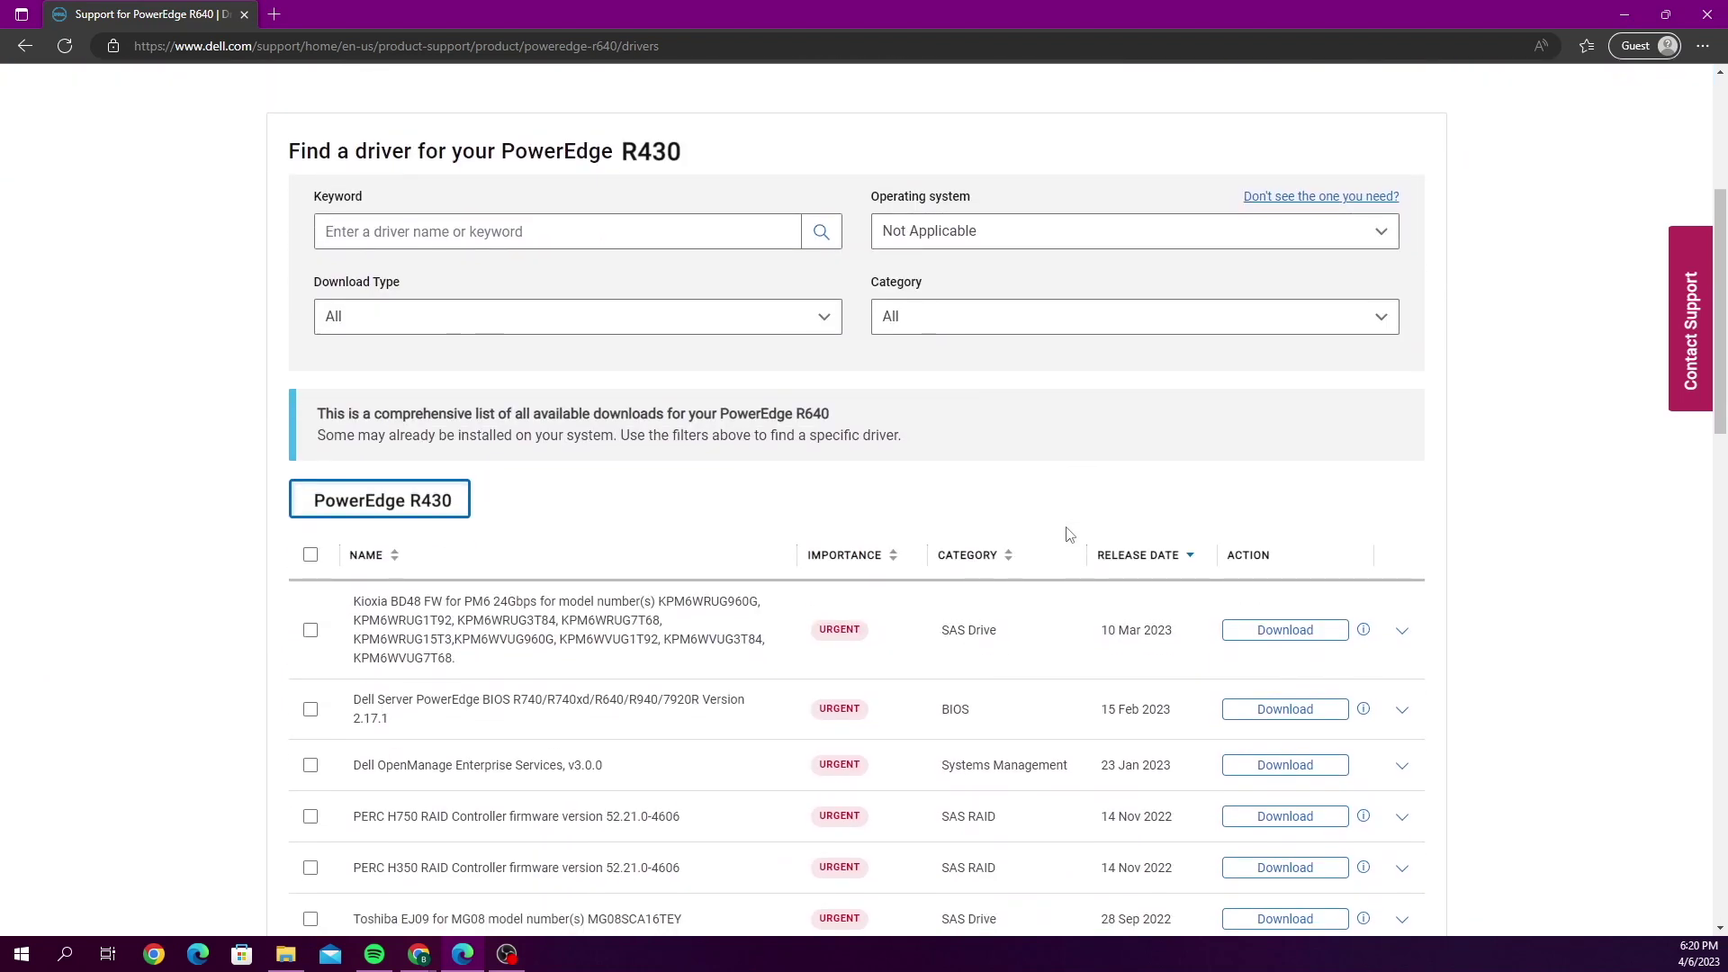
{"action": "left_click", "coordinate": [933, 327]}
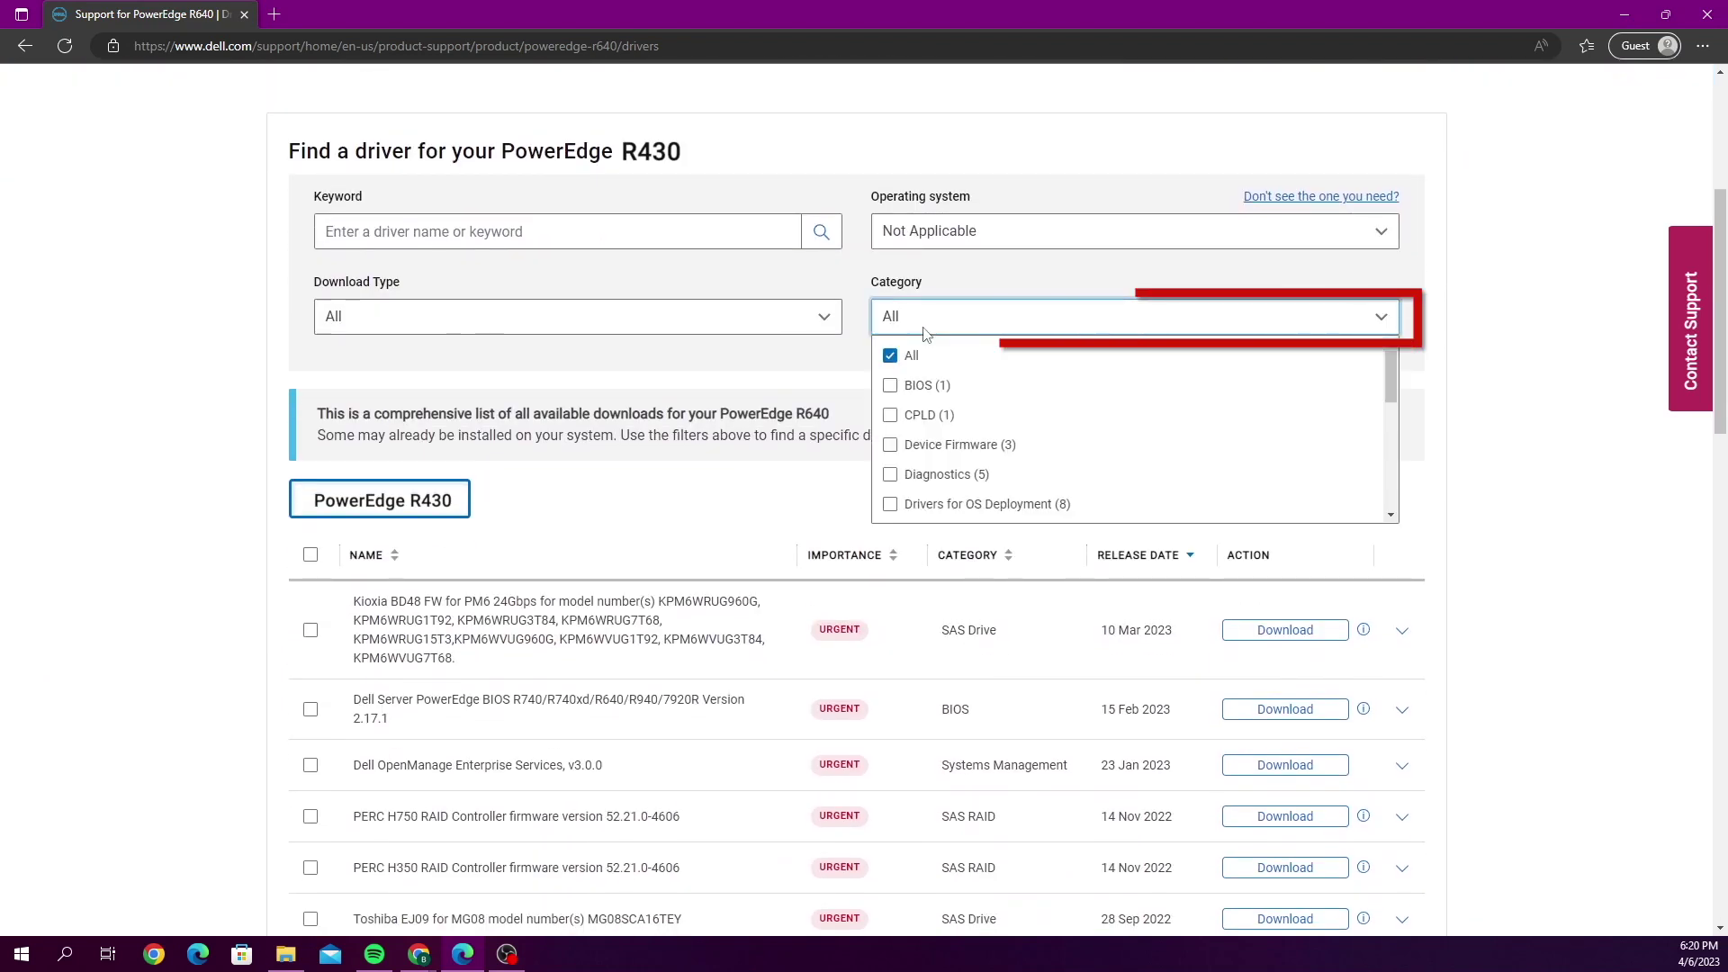
{"action": "left_click", "coordinate": [916, 391]}
{"action": "left_click", "coordinate": [1505, 546]}
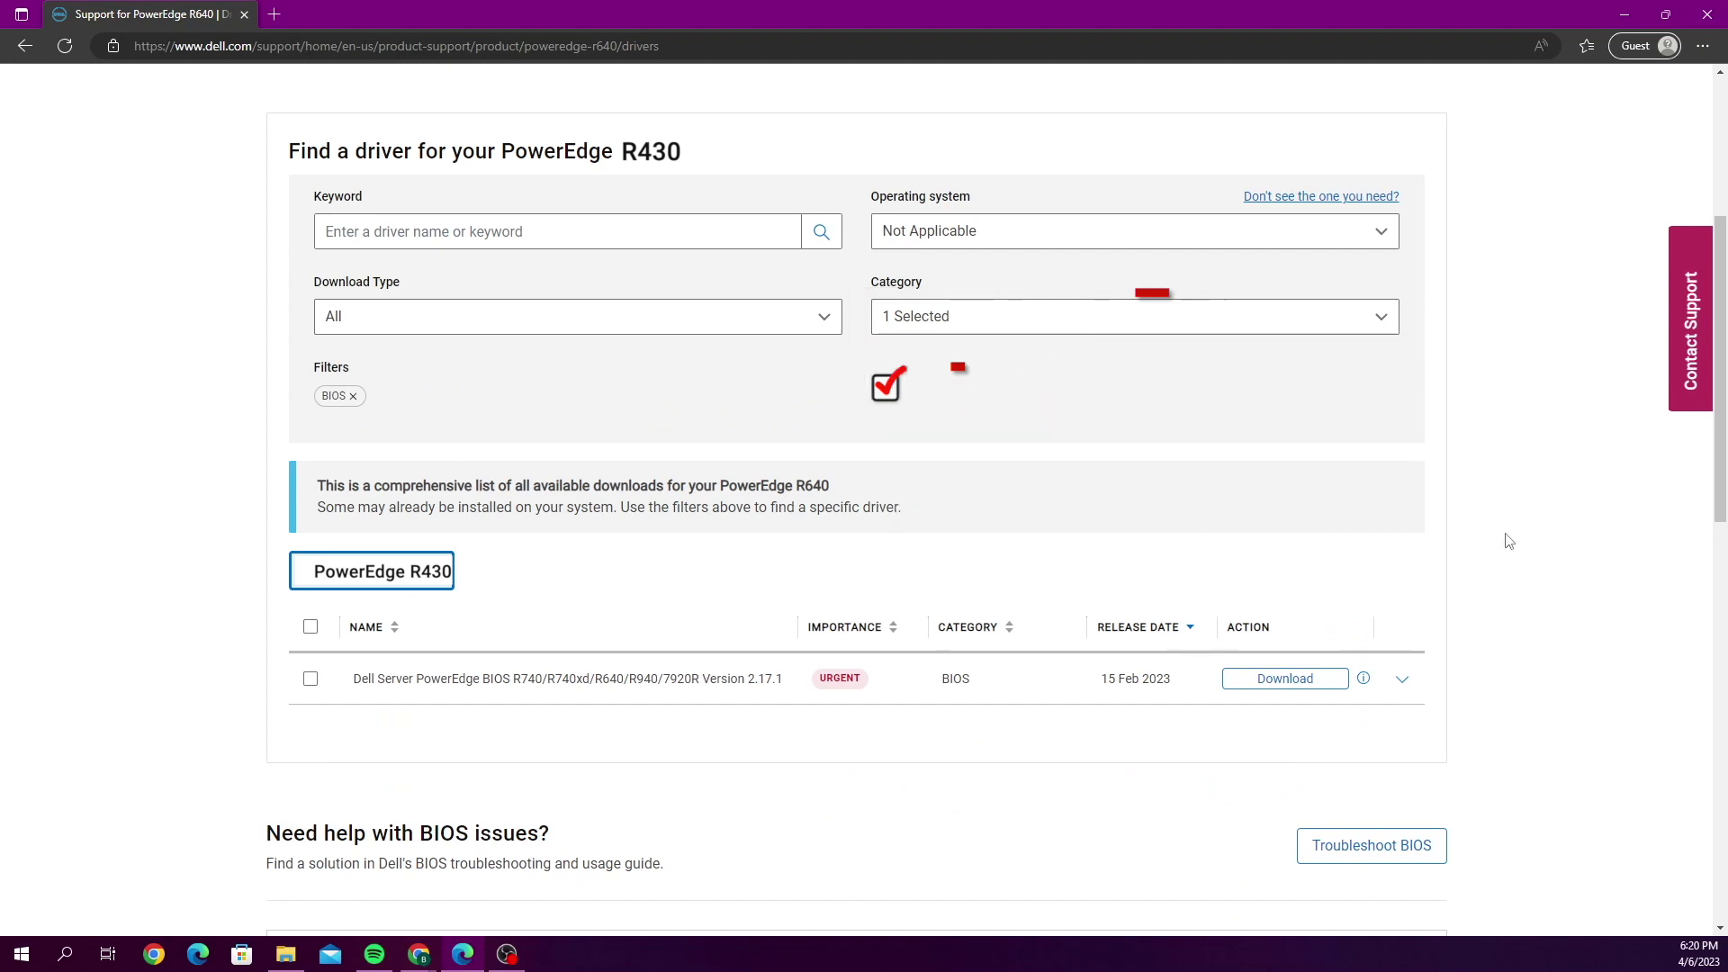
{"action": "scroll", "coordinate": [1505, 547], "scroll_direction": "down", "scroll_amount": 3}
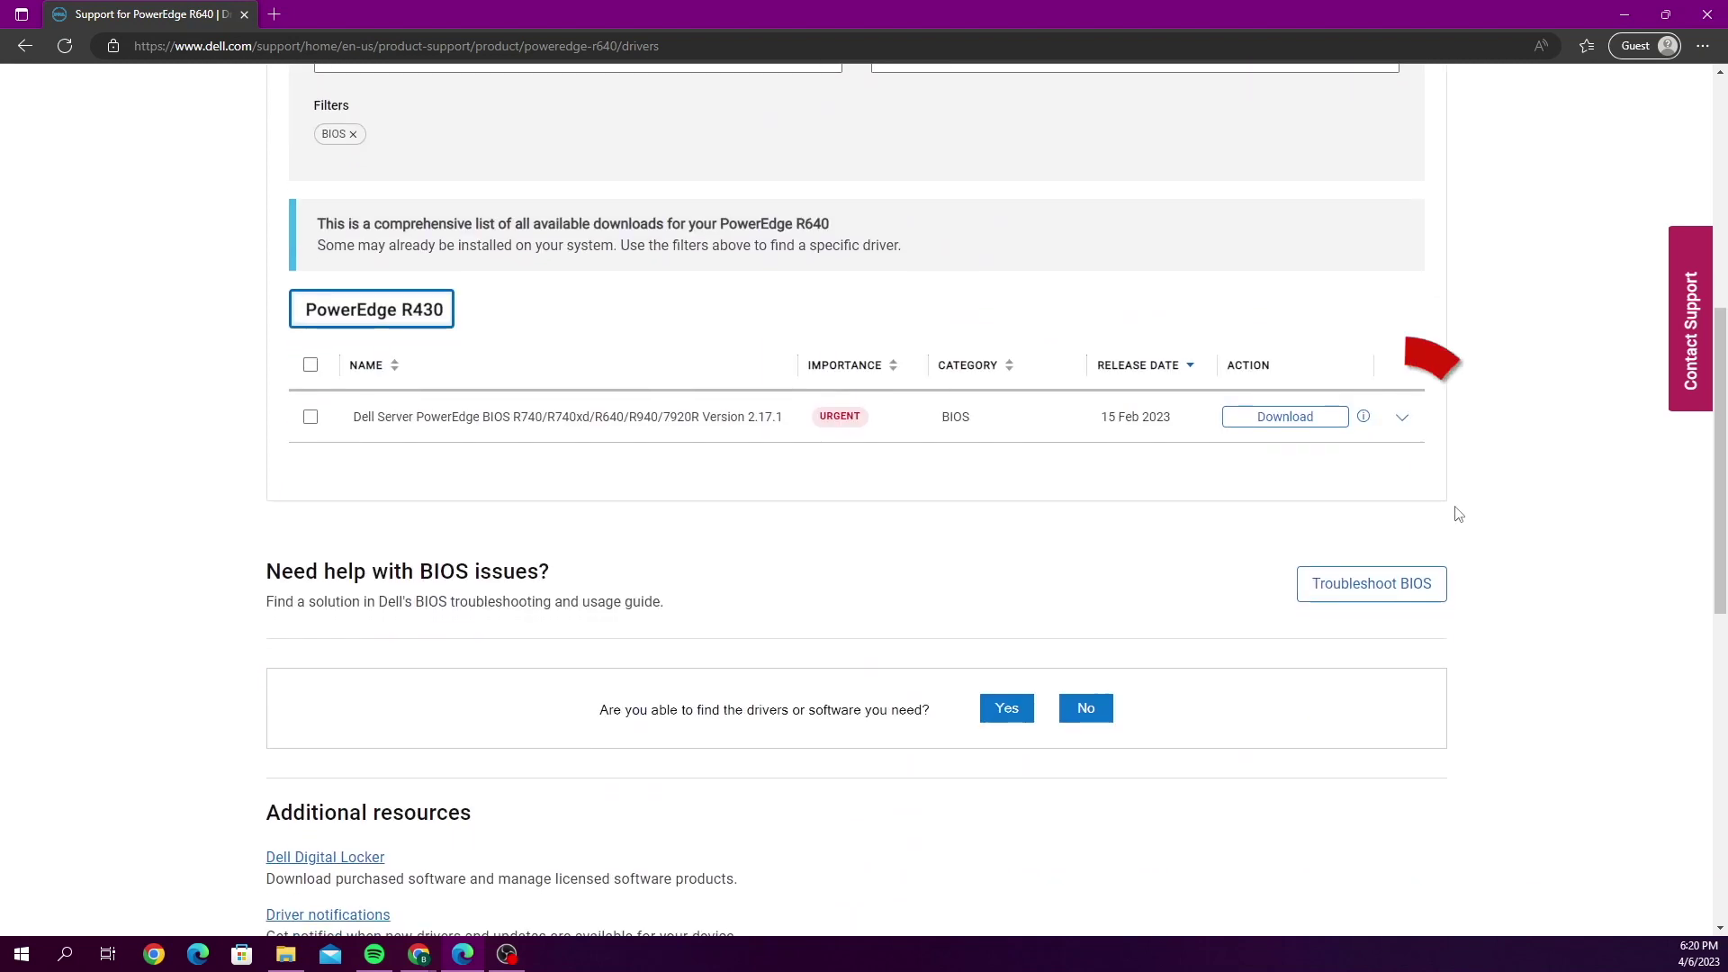
{"action": "left_click", "coordinate": [1404, 419]}
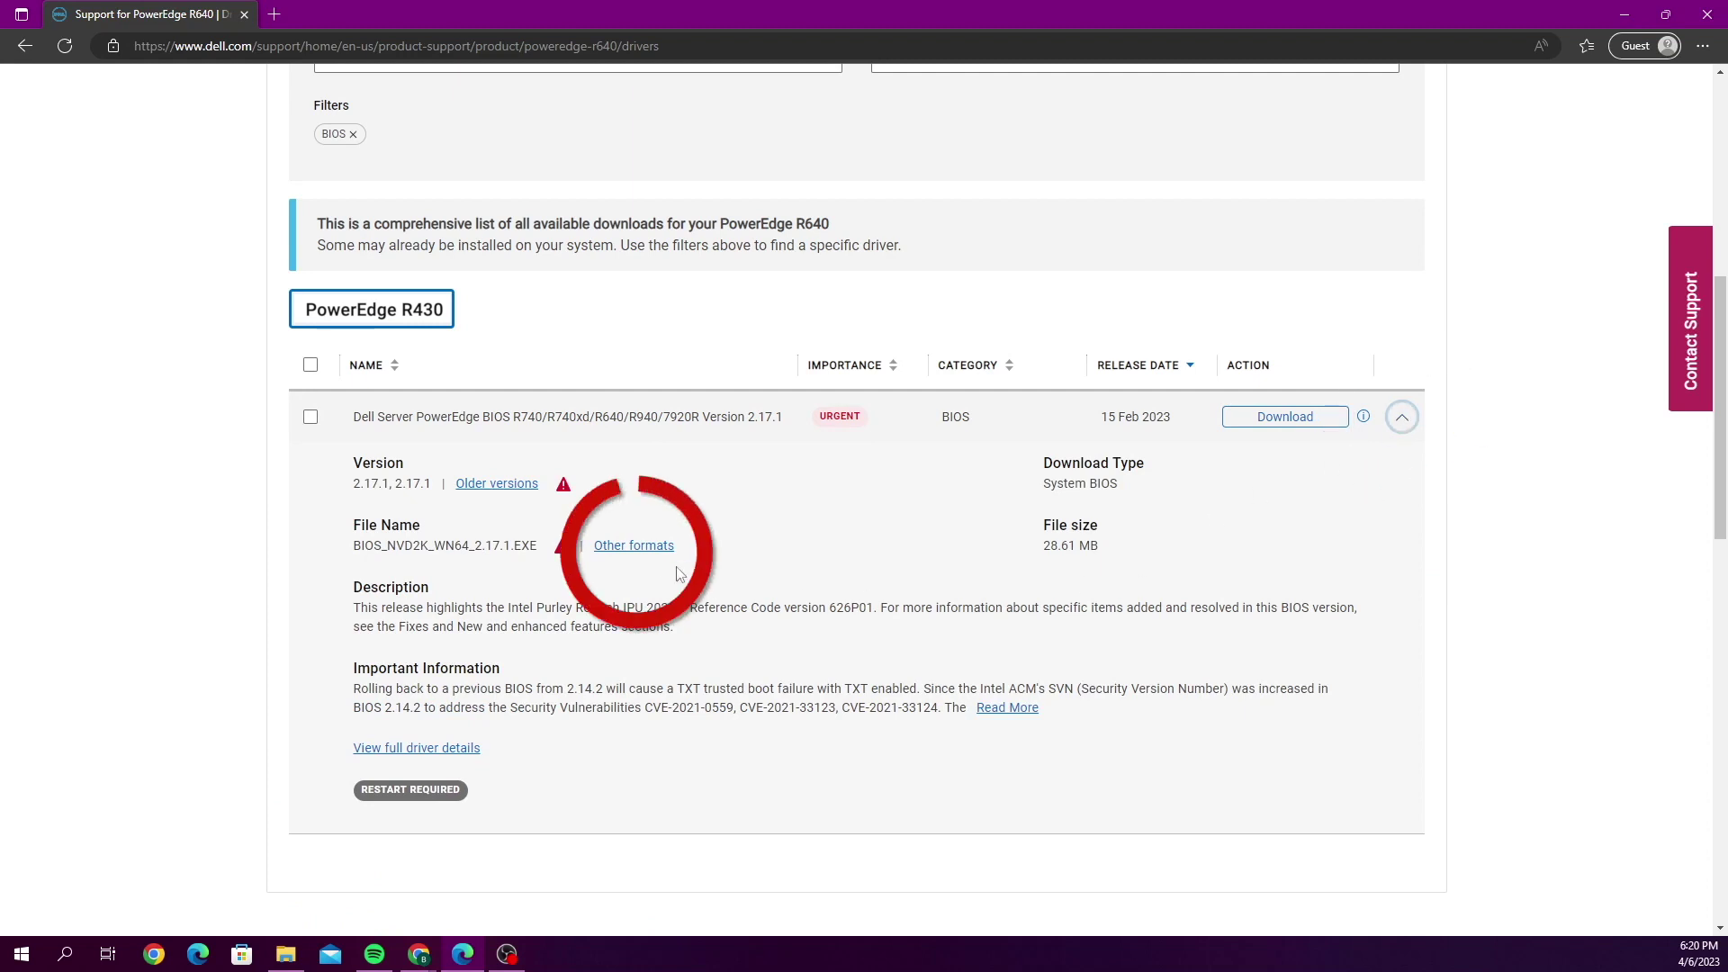
Step: Download and keep the .efi BIOS file R740-021701.efi, then show it in its Downloads folder
{"action": "left_click", "coordinate": [649, 555]}
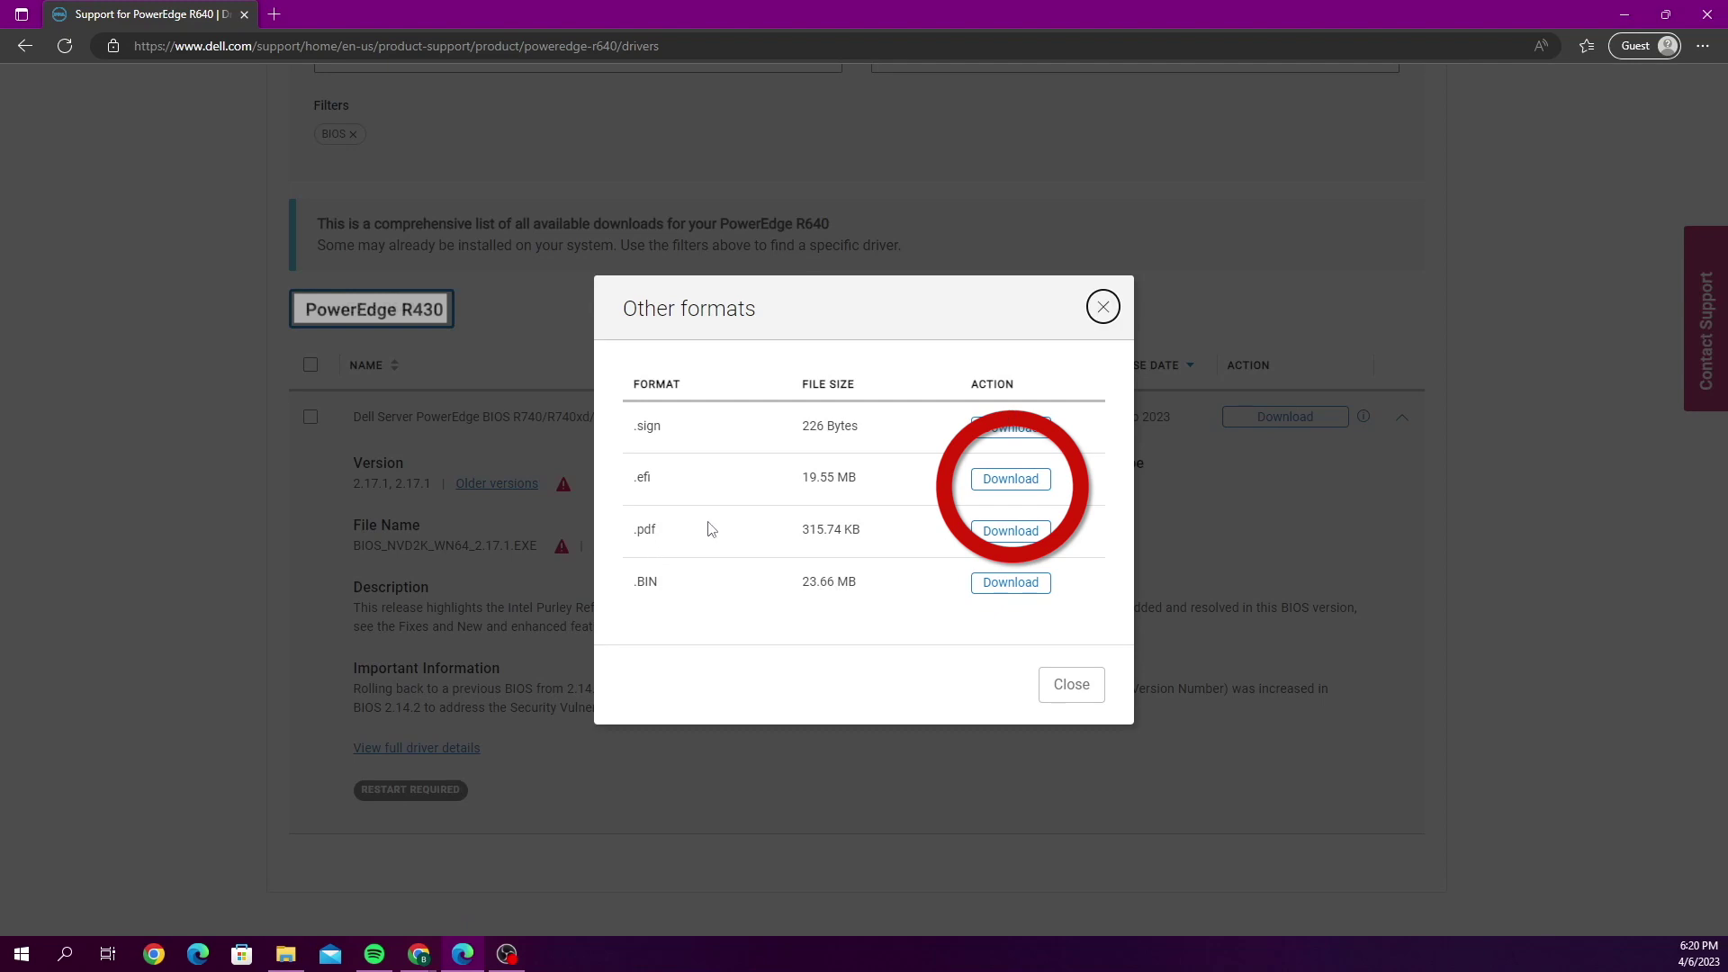
{"action": "left_click", "coordinate": [1011, 479]}
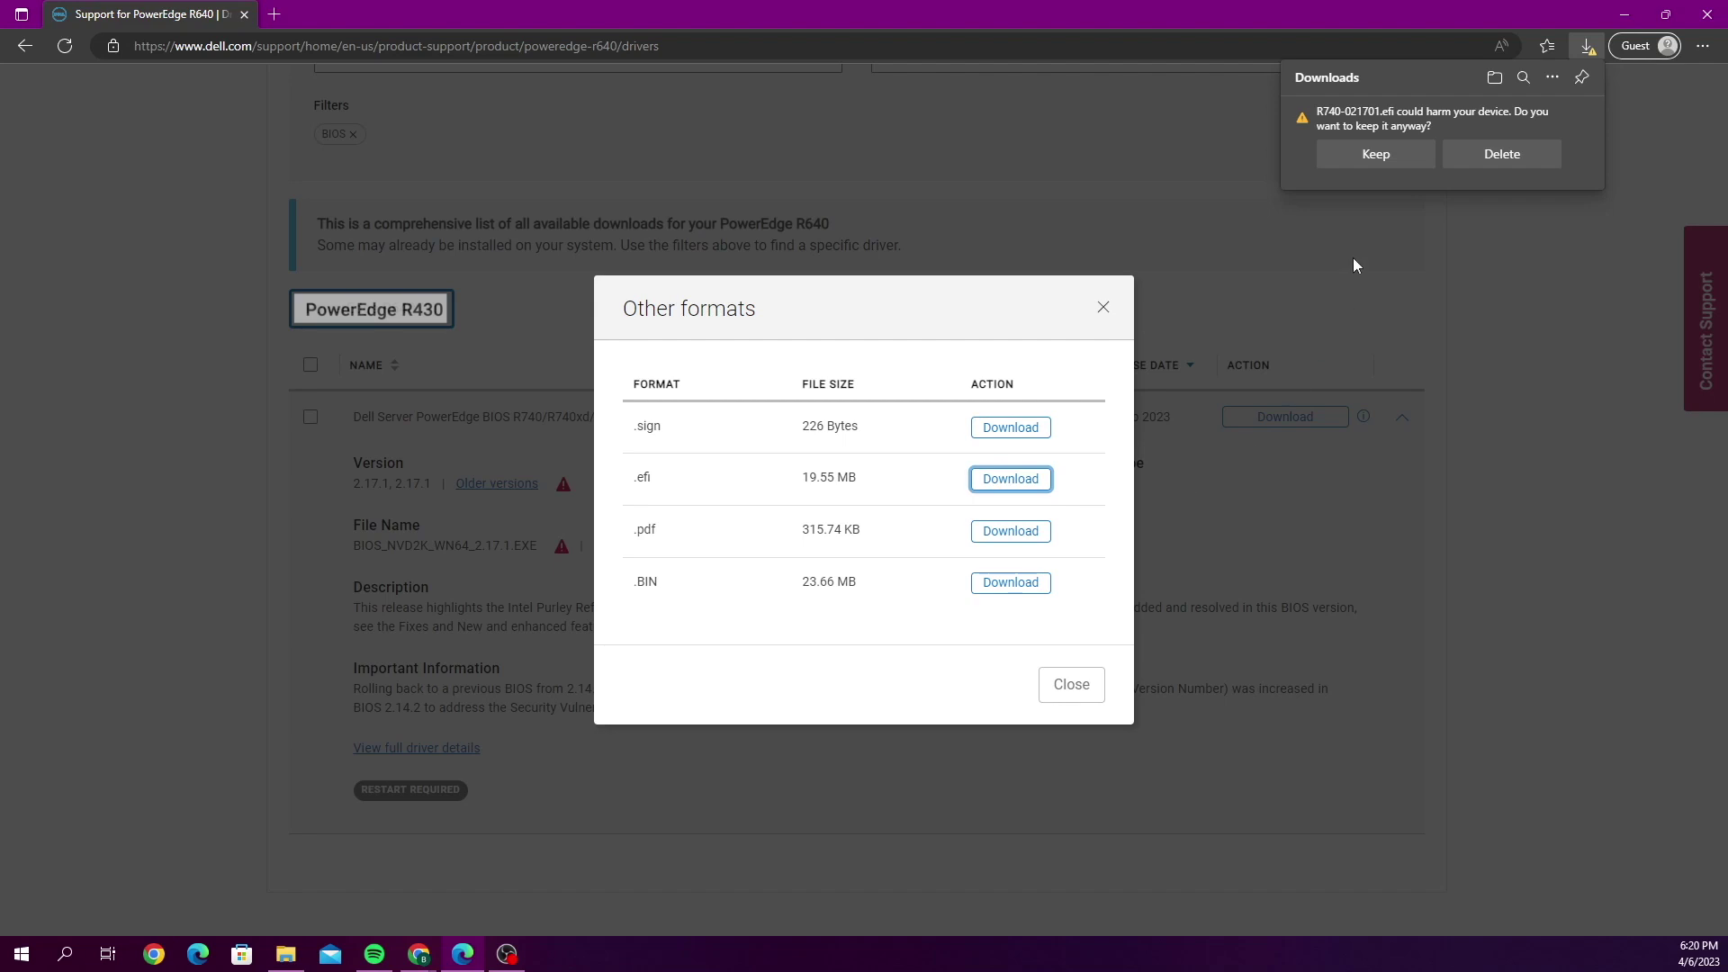
{"action": "left_click", "coordinate": [1375, 154]}
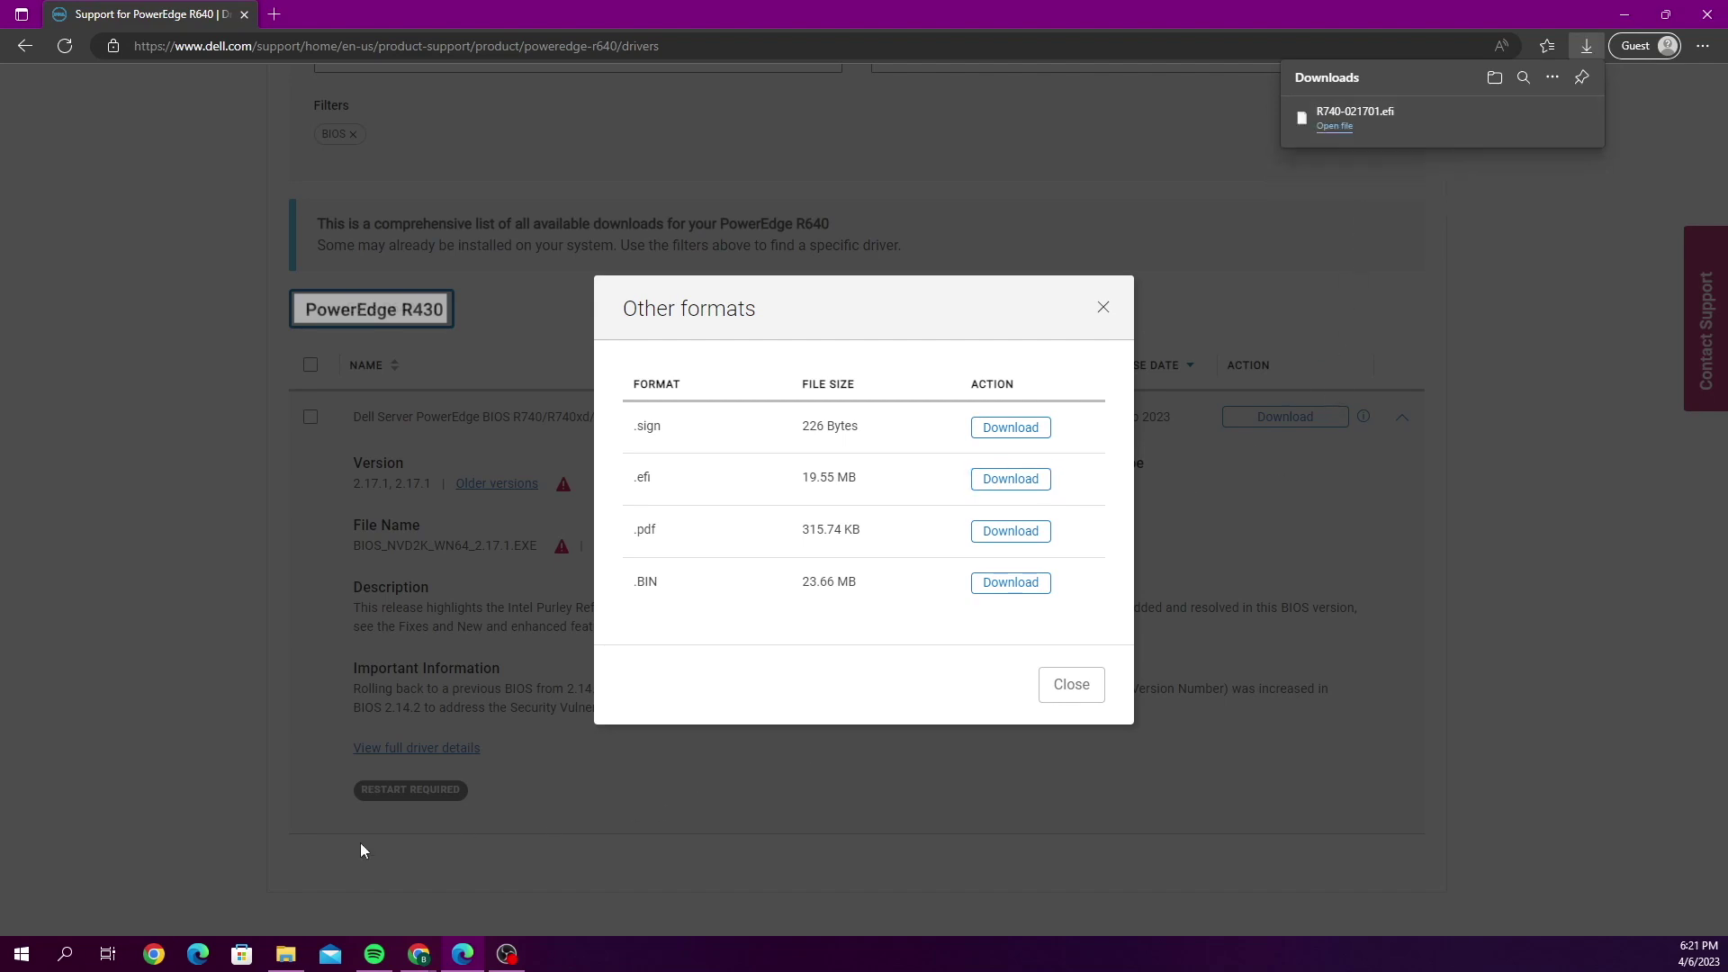
{"action": "left_click", "coordinate": [285, 954]}
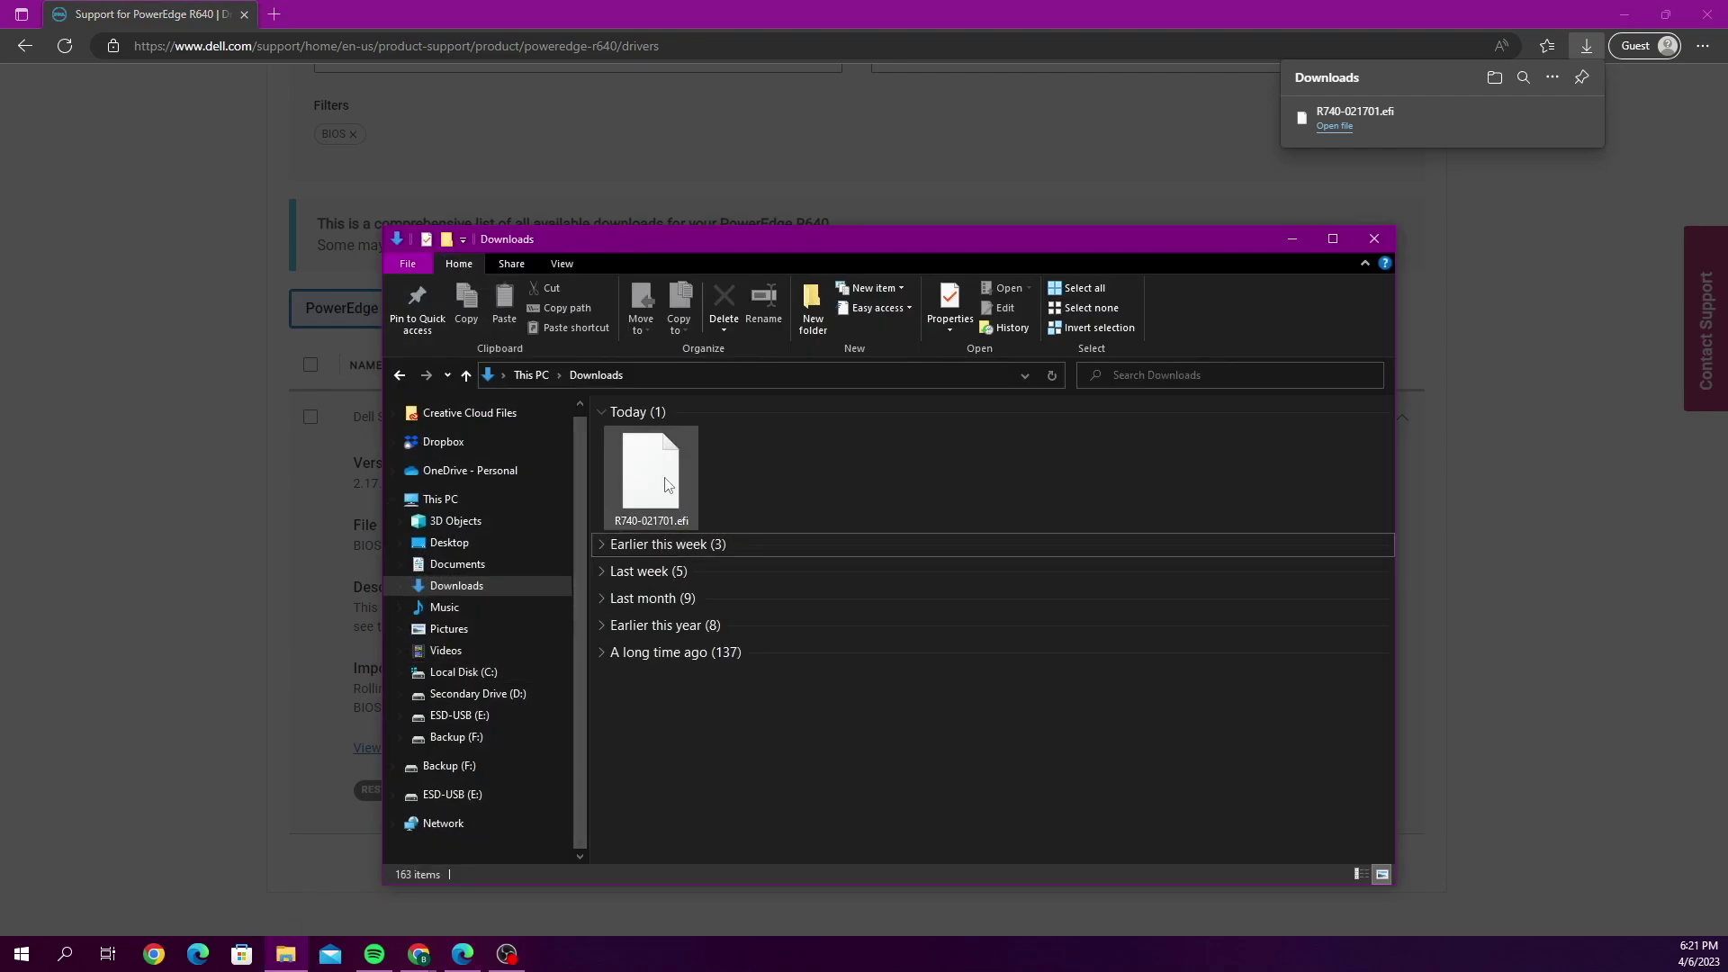
Step: Copy R740-021701.efi from Downloads onto ESD-USB (E:) and view the drive's contents
{"action": "left_click_drag", "start_coordinate": [667, 484], "coordinate": [490, 803]}
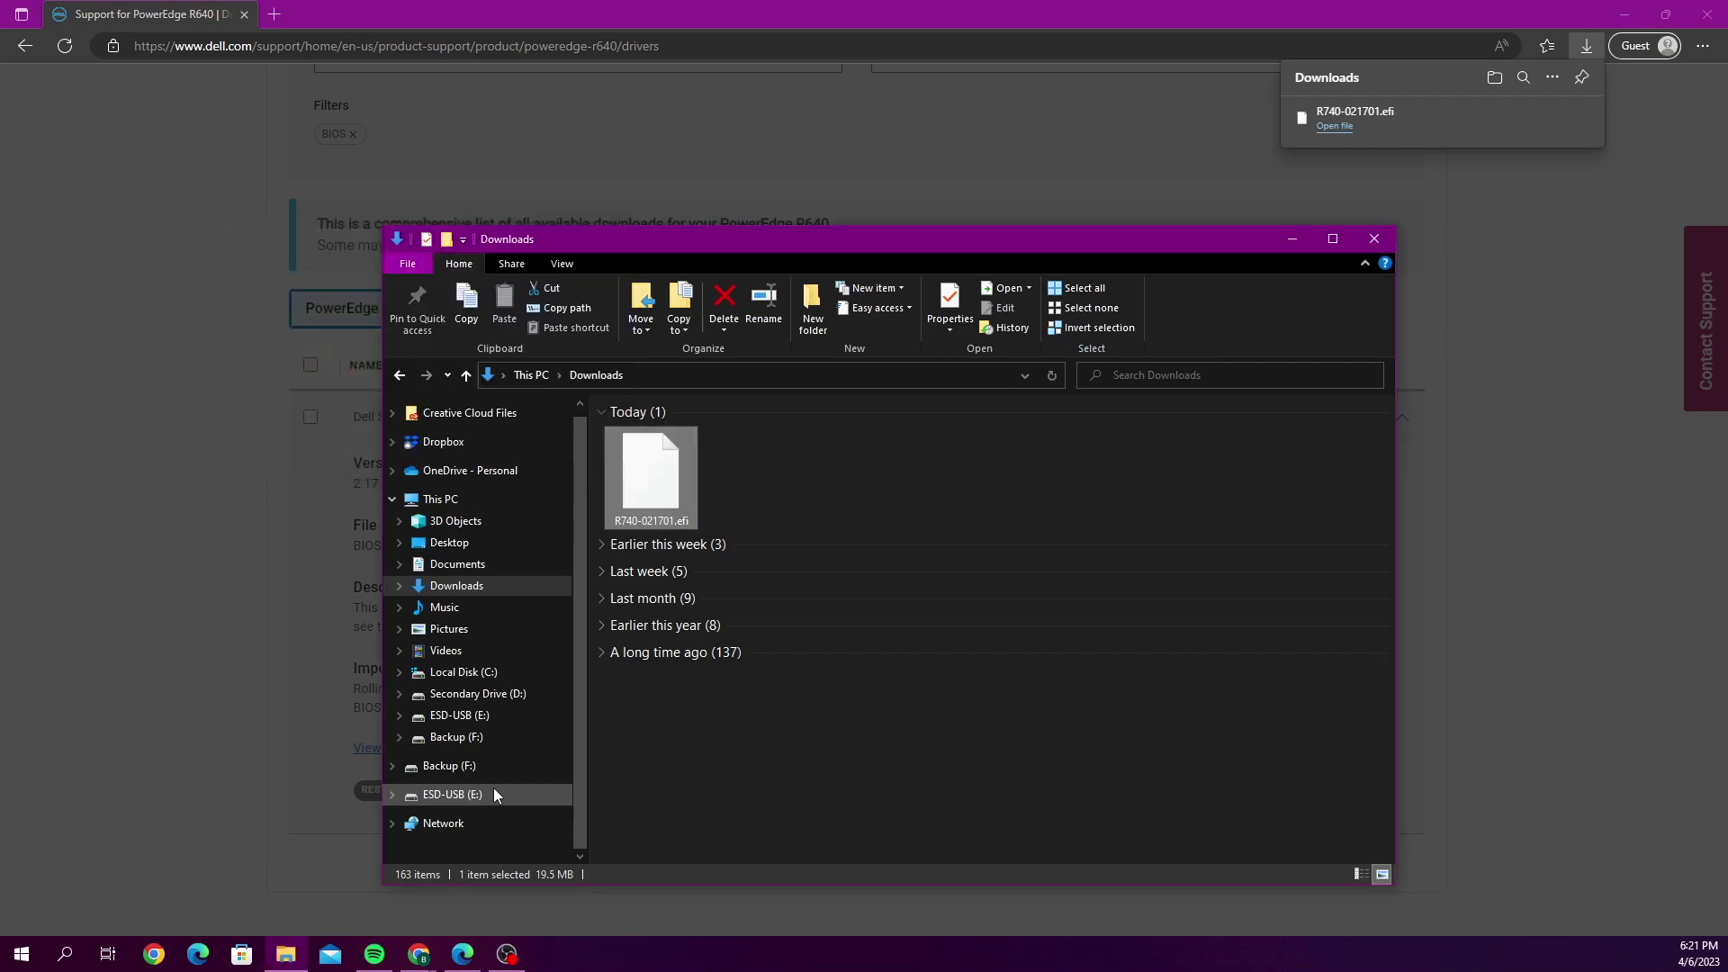
{"action": "left_click", "coordinate": [461, 796]}
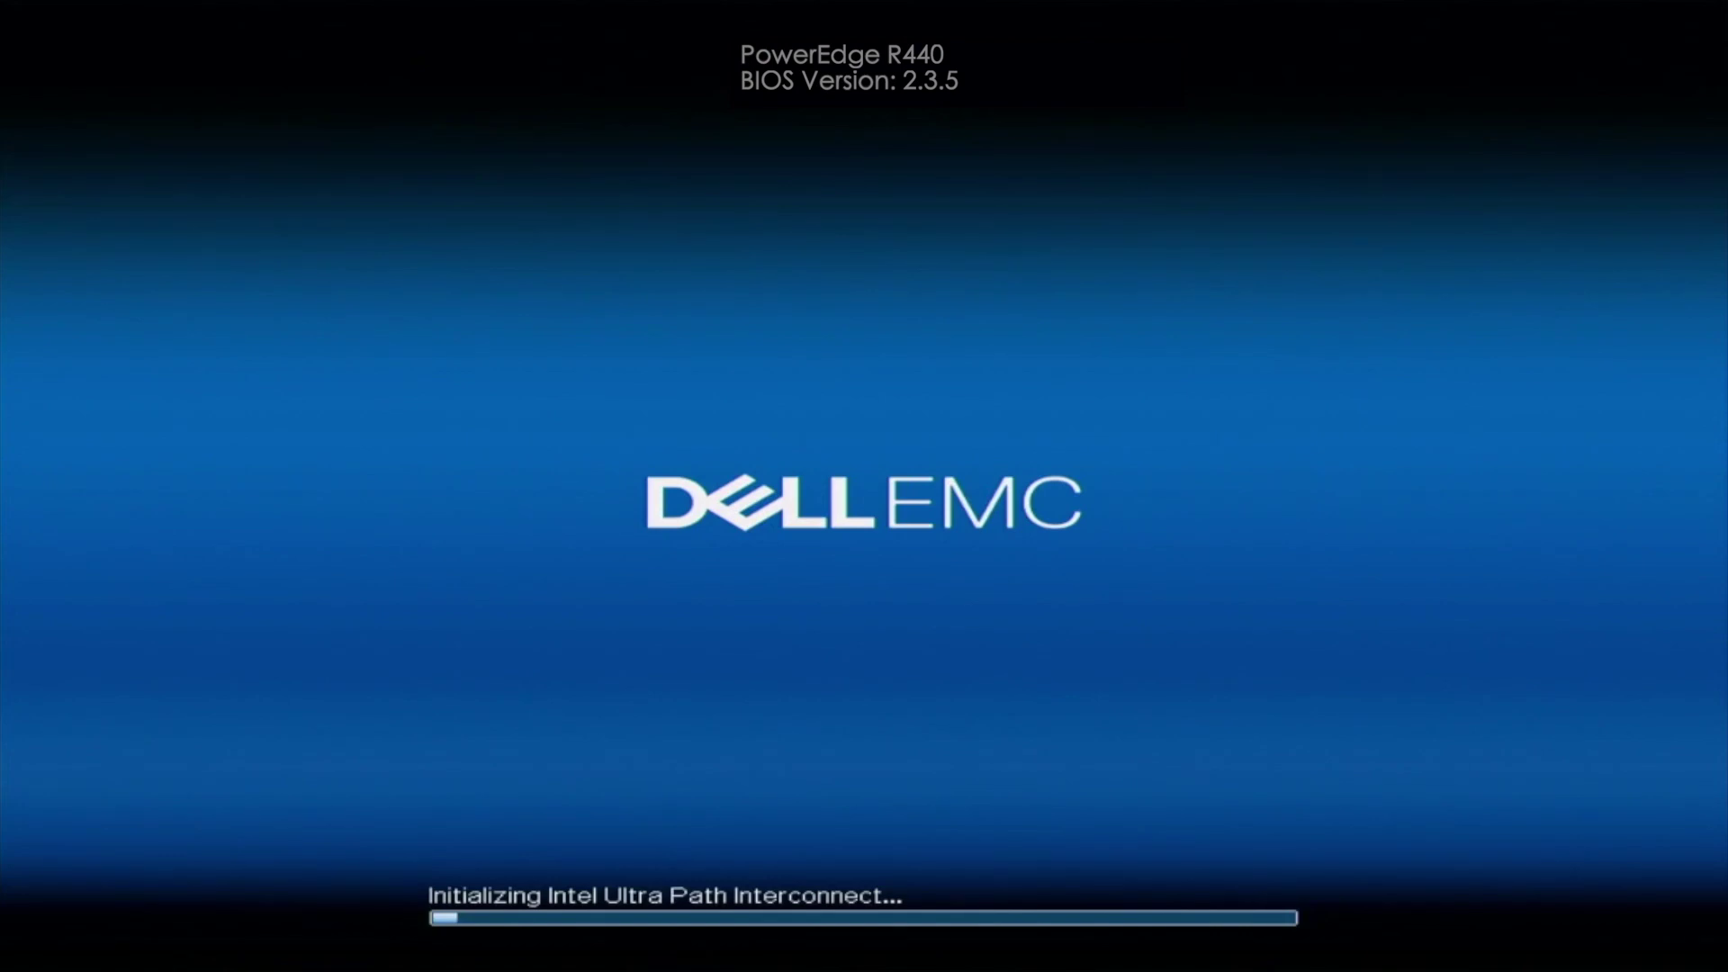
Step: Enter Boot Manager with F11 and browse the USB disk in BIOS Update File Explorer to R430-021202.efi
{"action": "key", "text": "F11"}
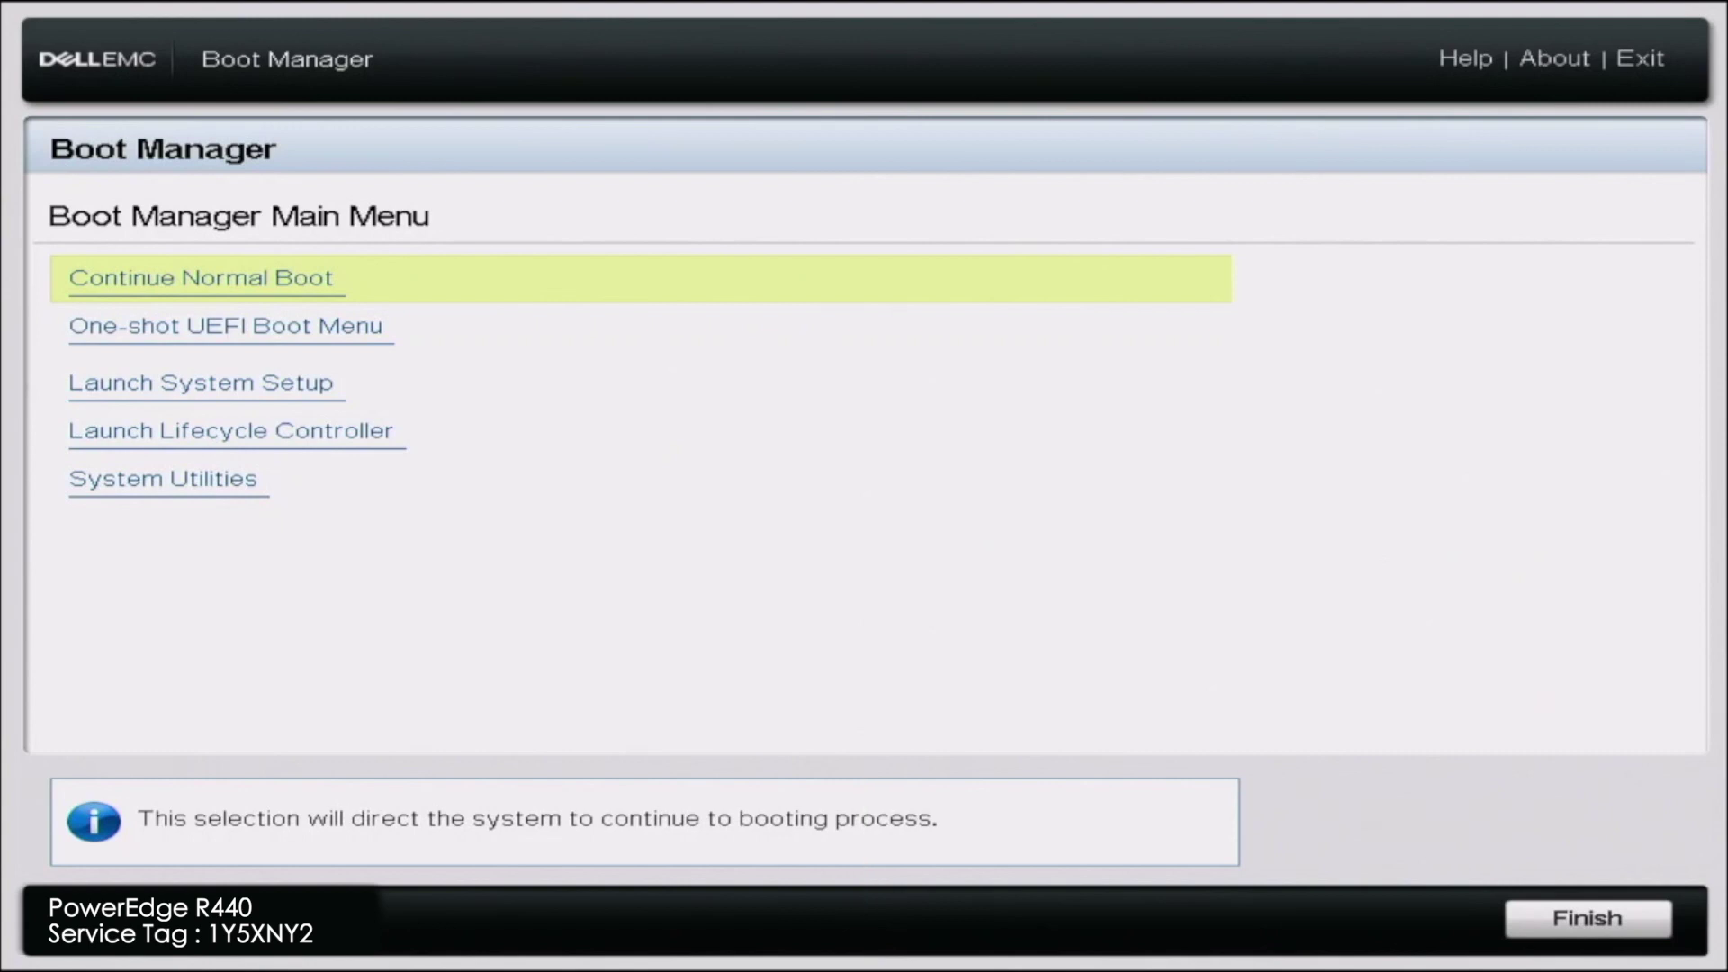
{"action": "key", "text": "Down"}
{"action": "key", "text": "Down"}
{"action": "key", "text": "Down"}
{"action": "key", "text": "Down"}
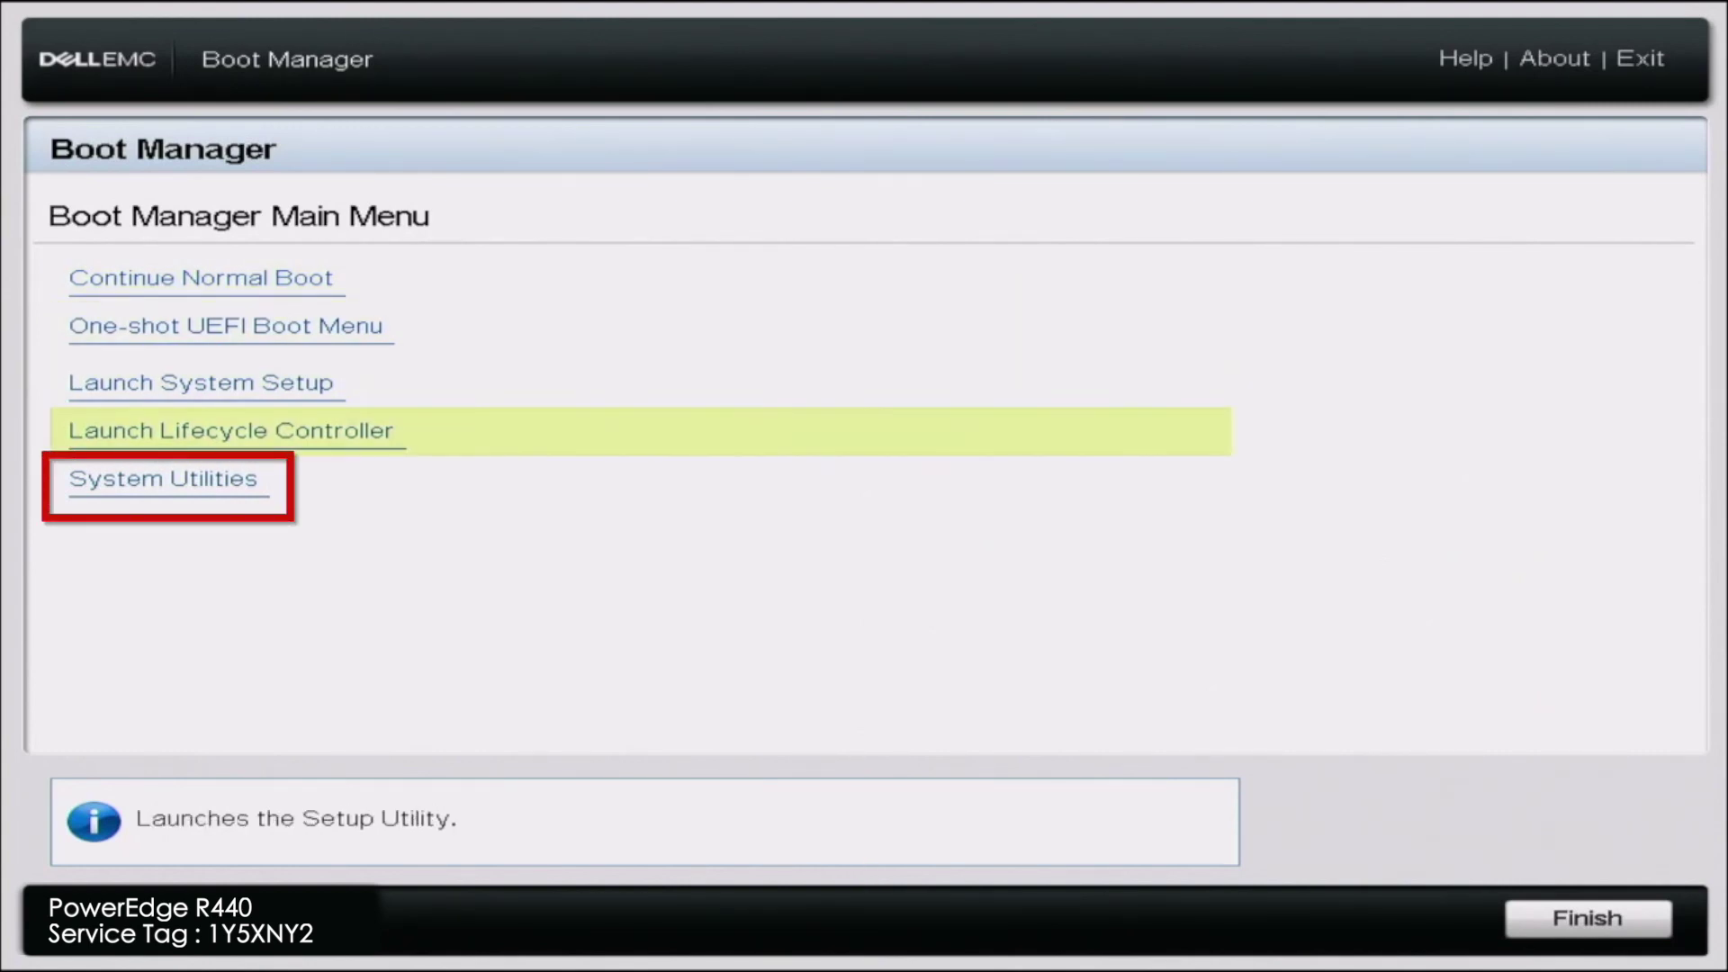
{"action": "key", "text": "Return"}
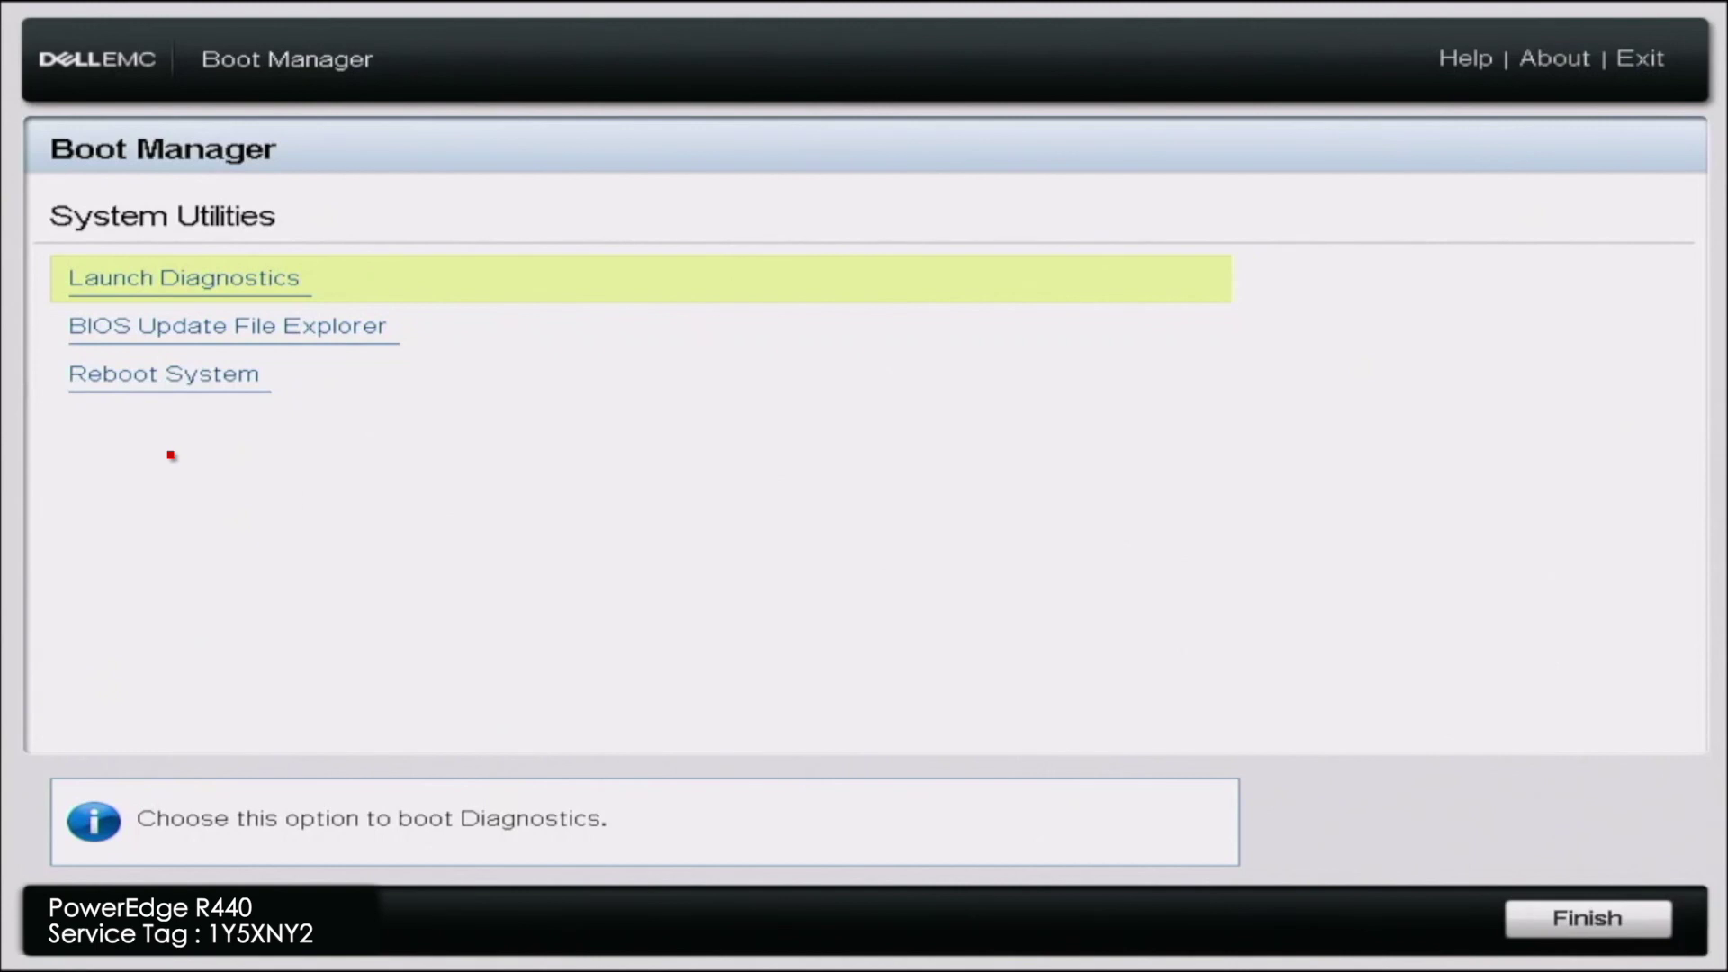
{"action": "left_click", "coordinate": [228, 326]}
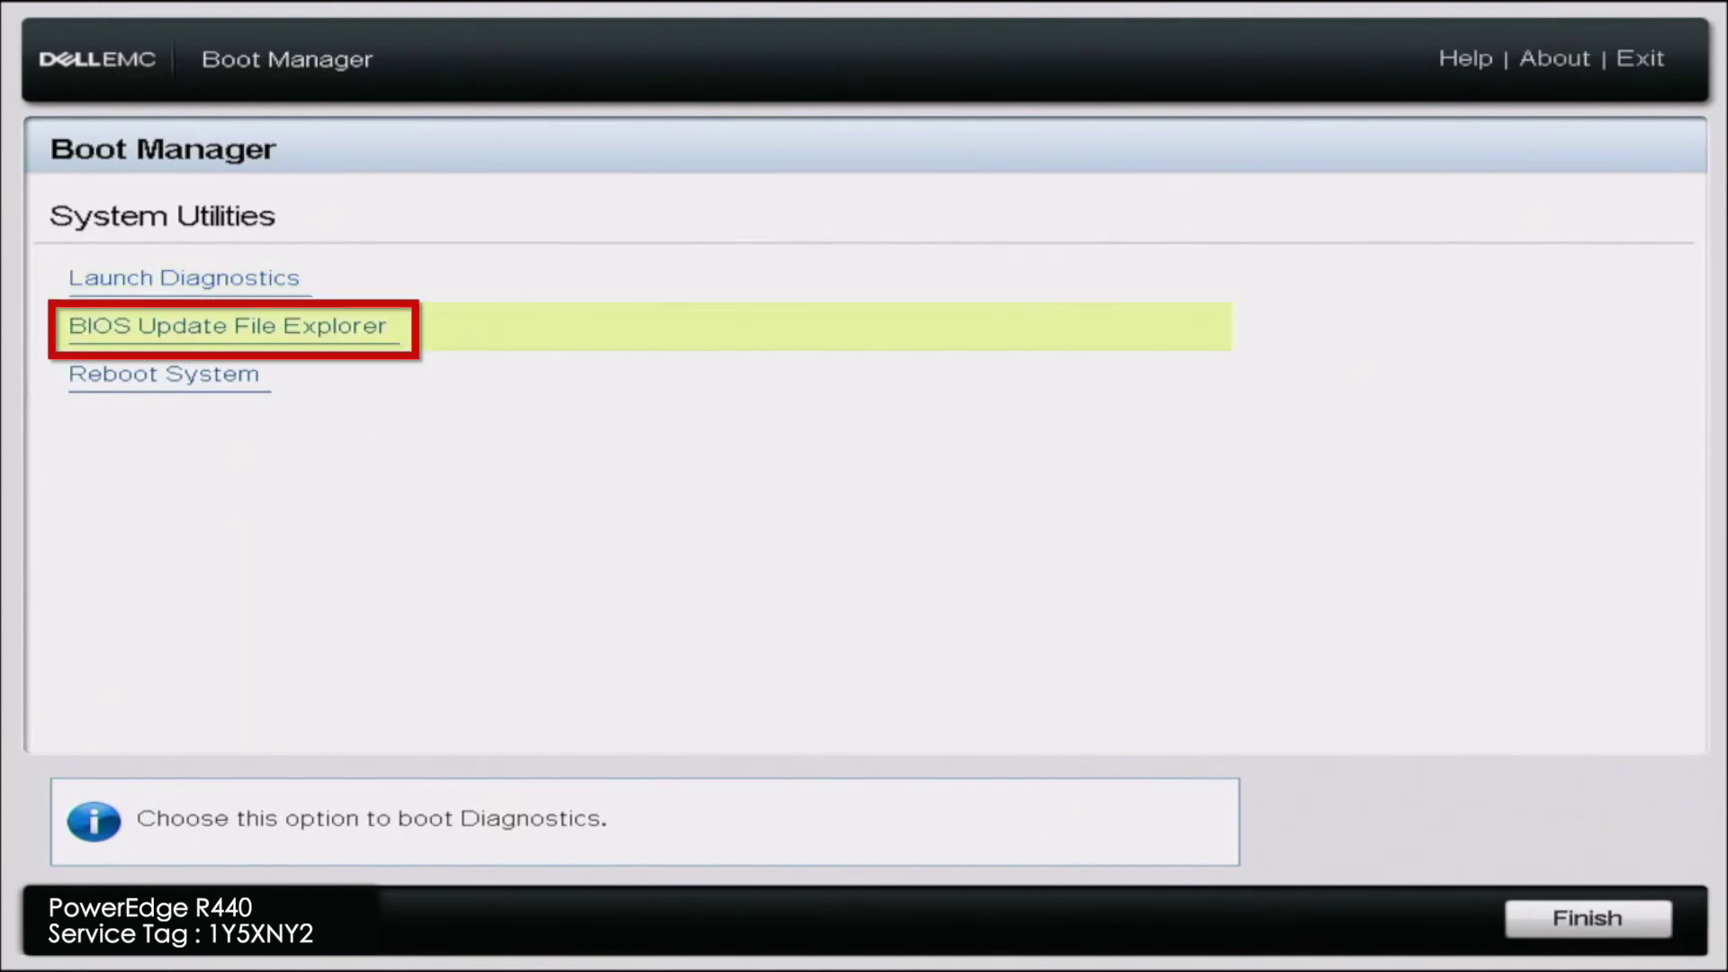
{"action": "key", "text": "Return"}
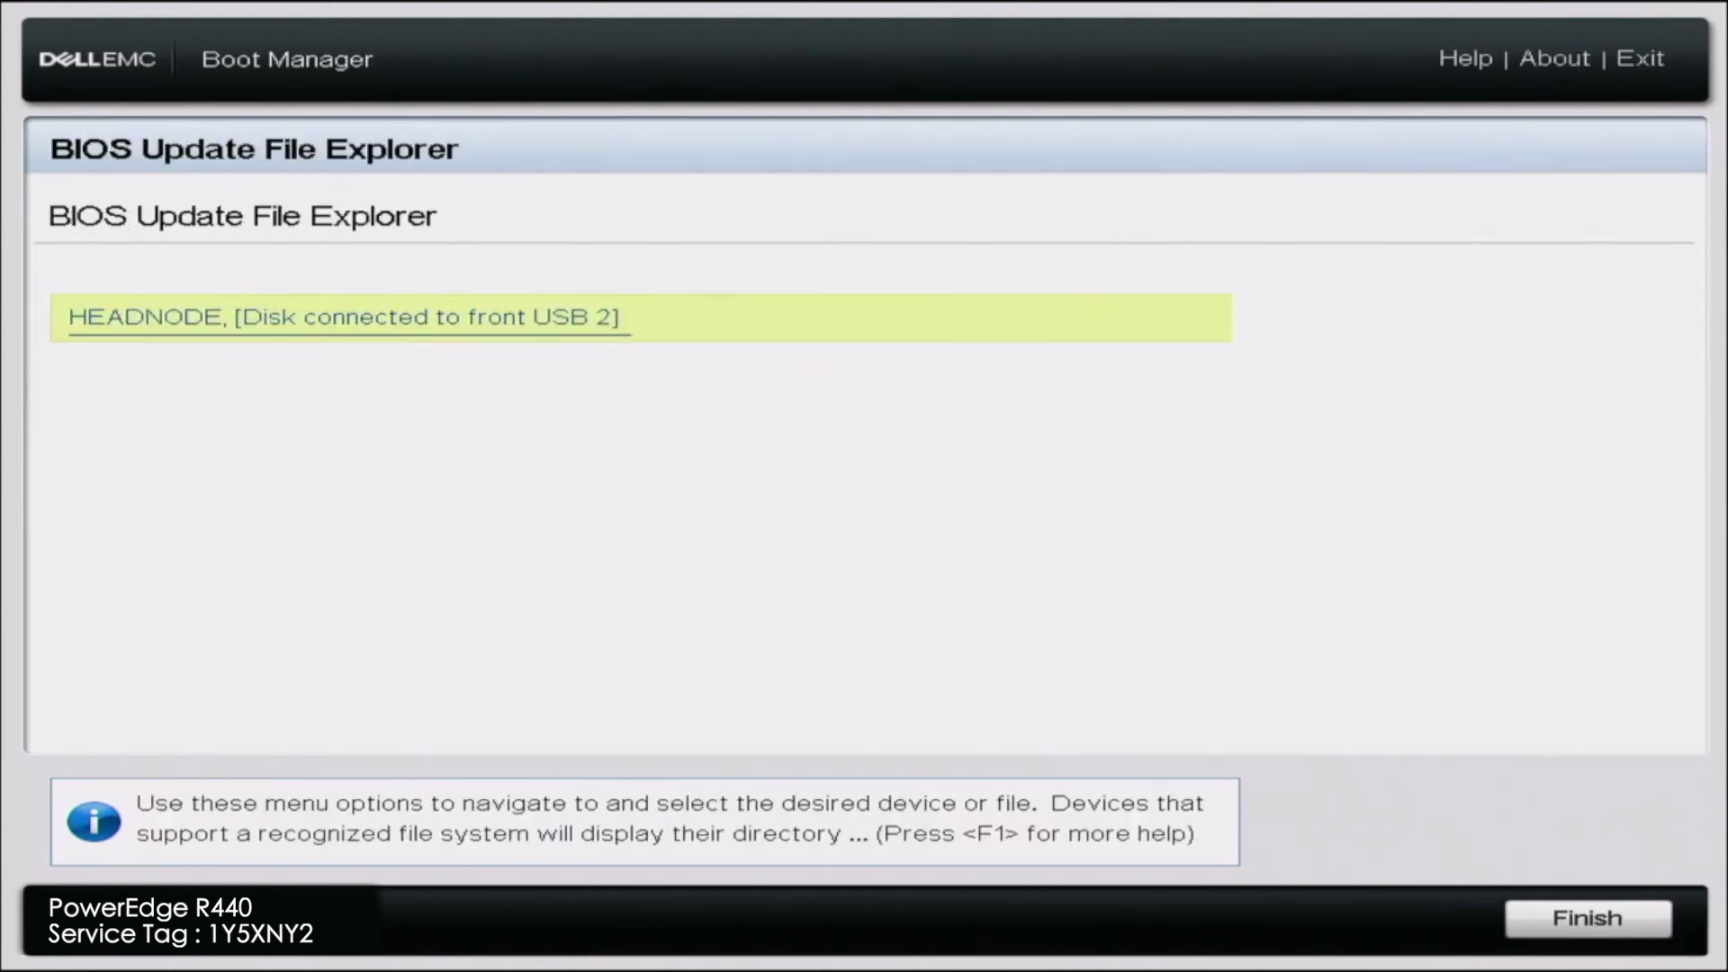
{"action": "key", "text": "Return"}
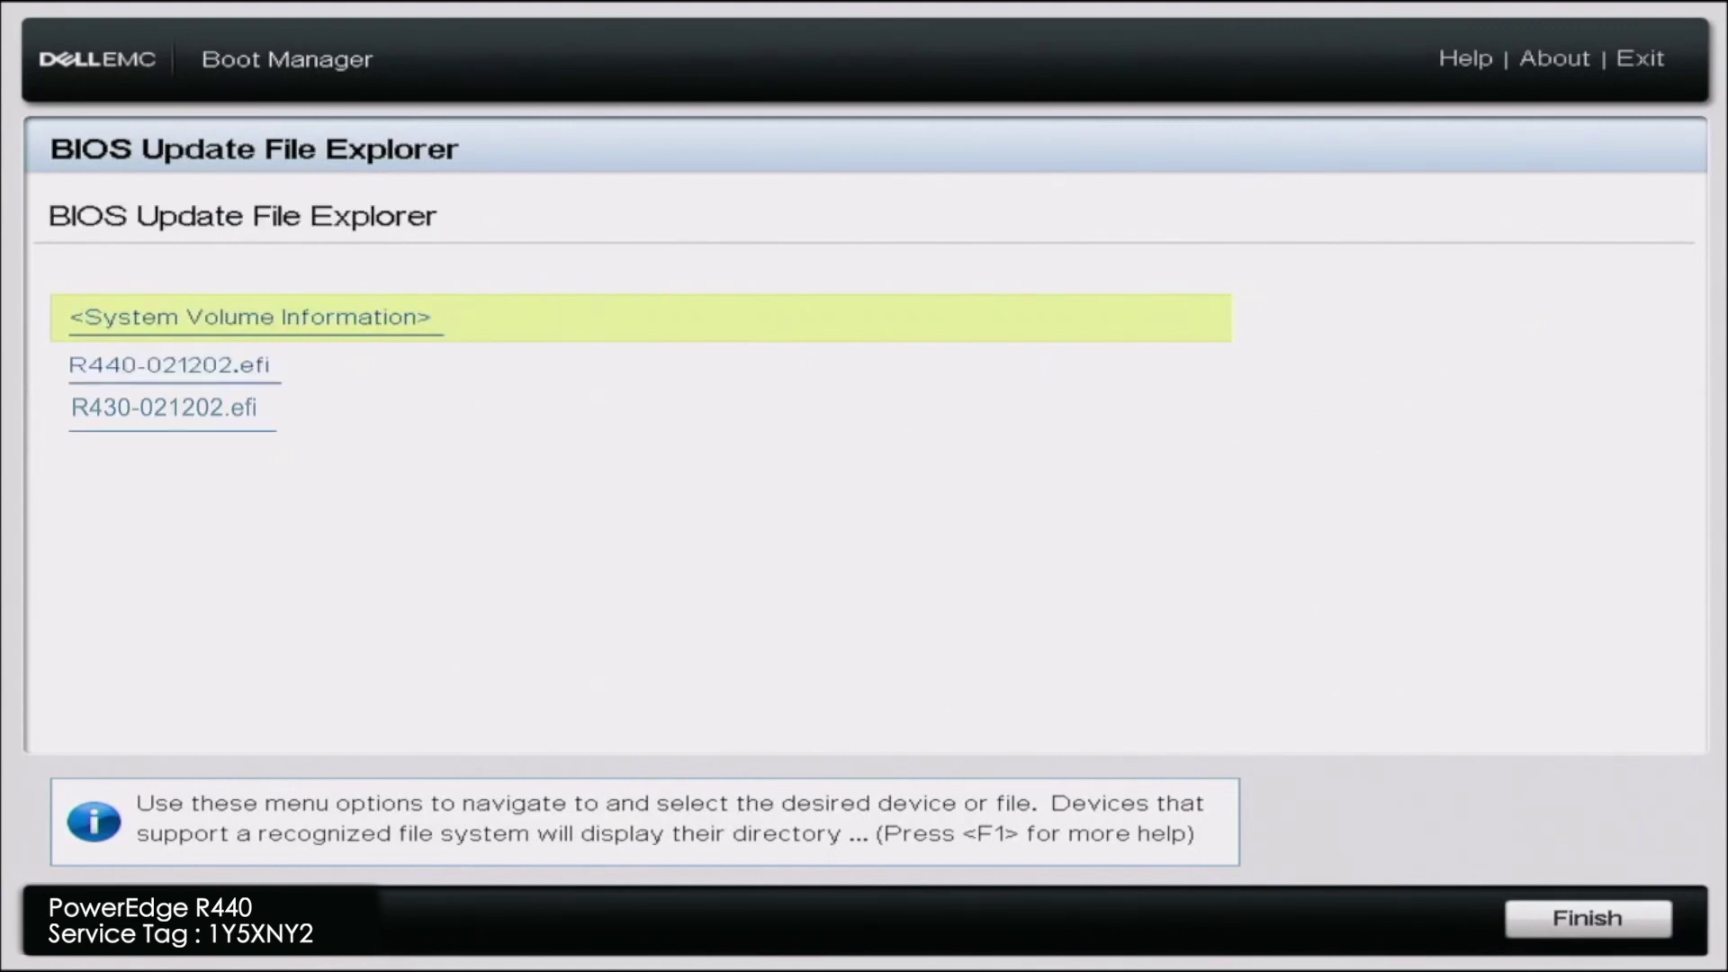
{"action": "key", "text": "Down"}
{"action": "key", "text": "Down"}
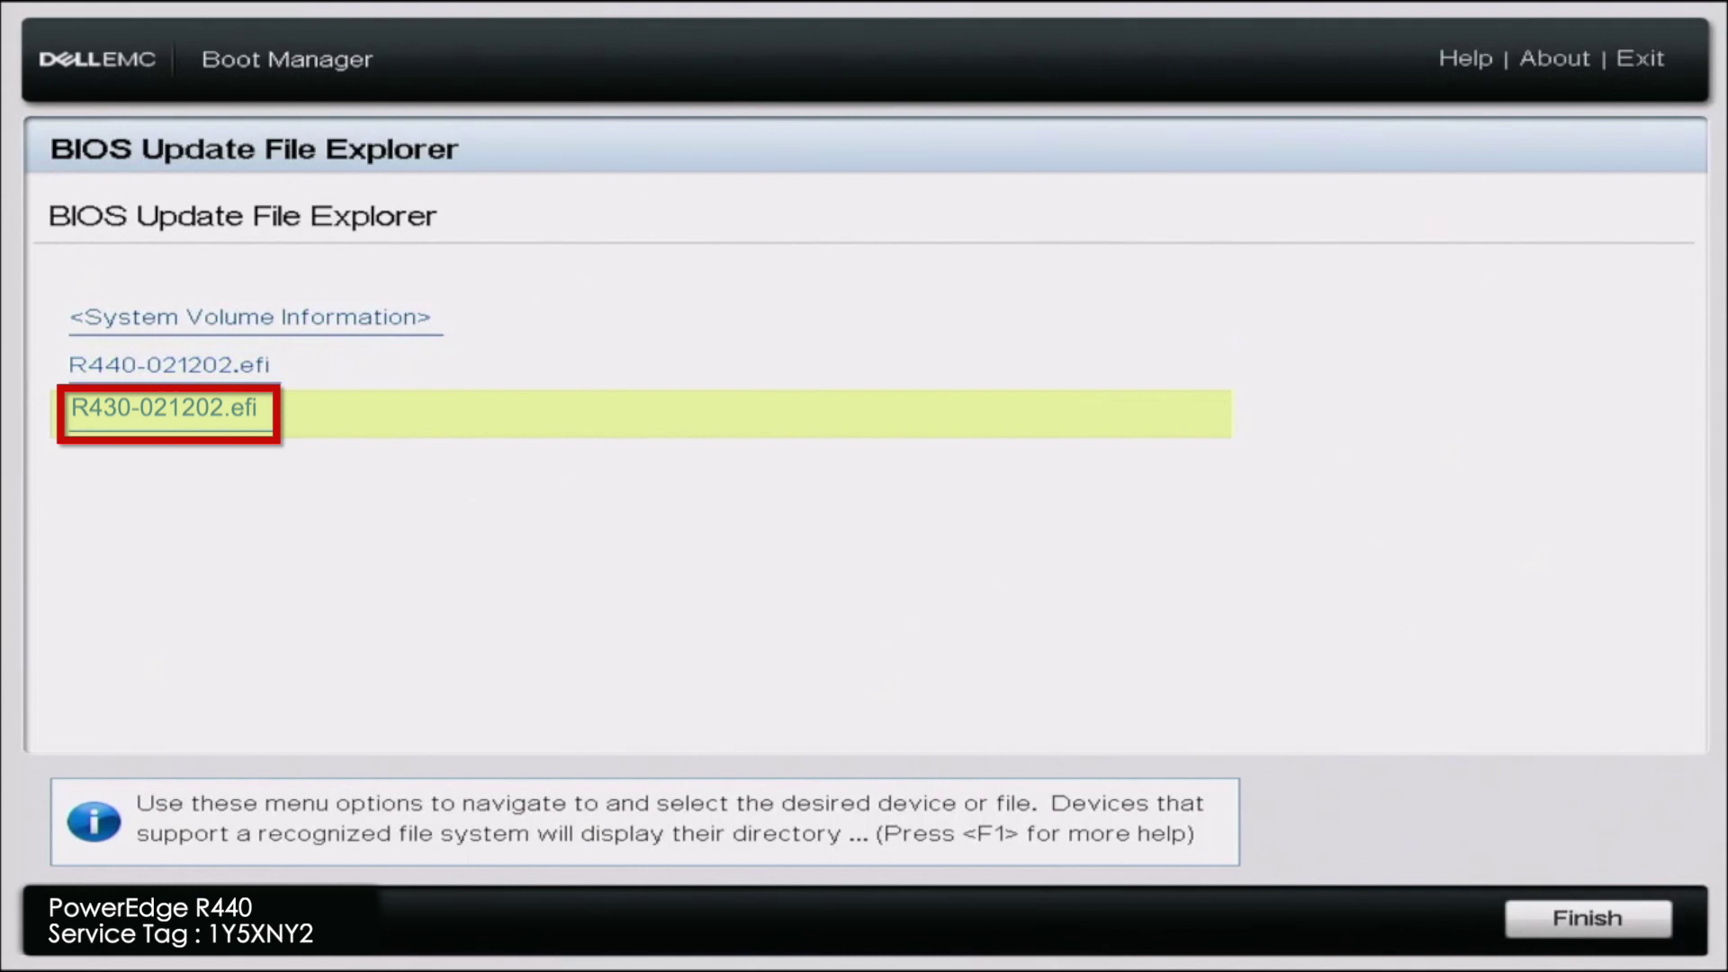
Step: Run the R430-021202.efi BIOS update and let the server reboot into System Setup
{"action": "key", "text": "Return"}
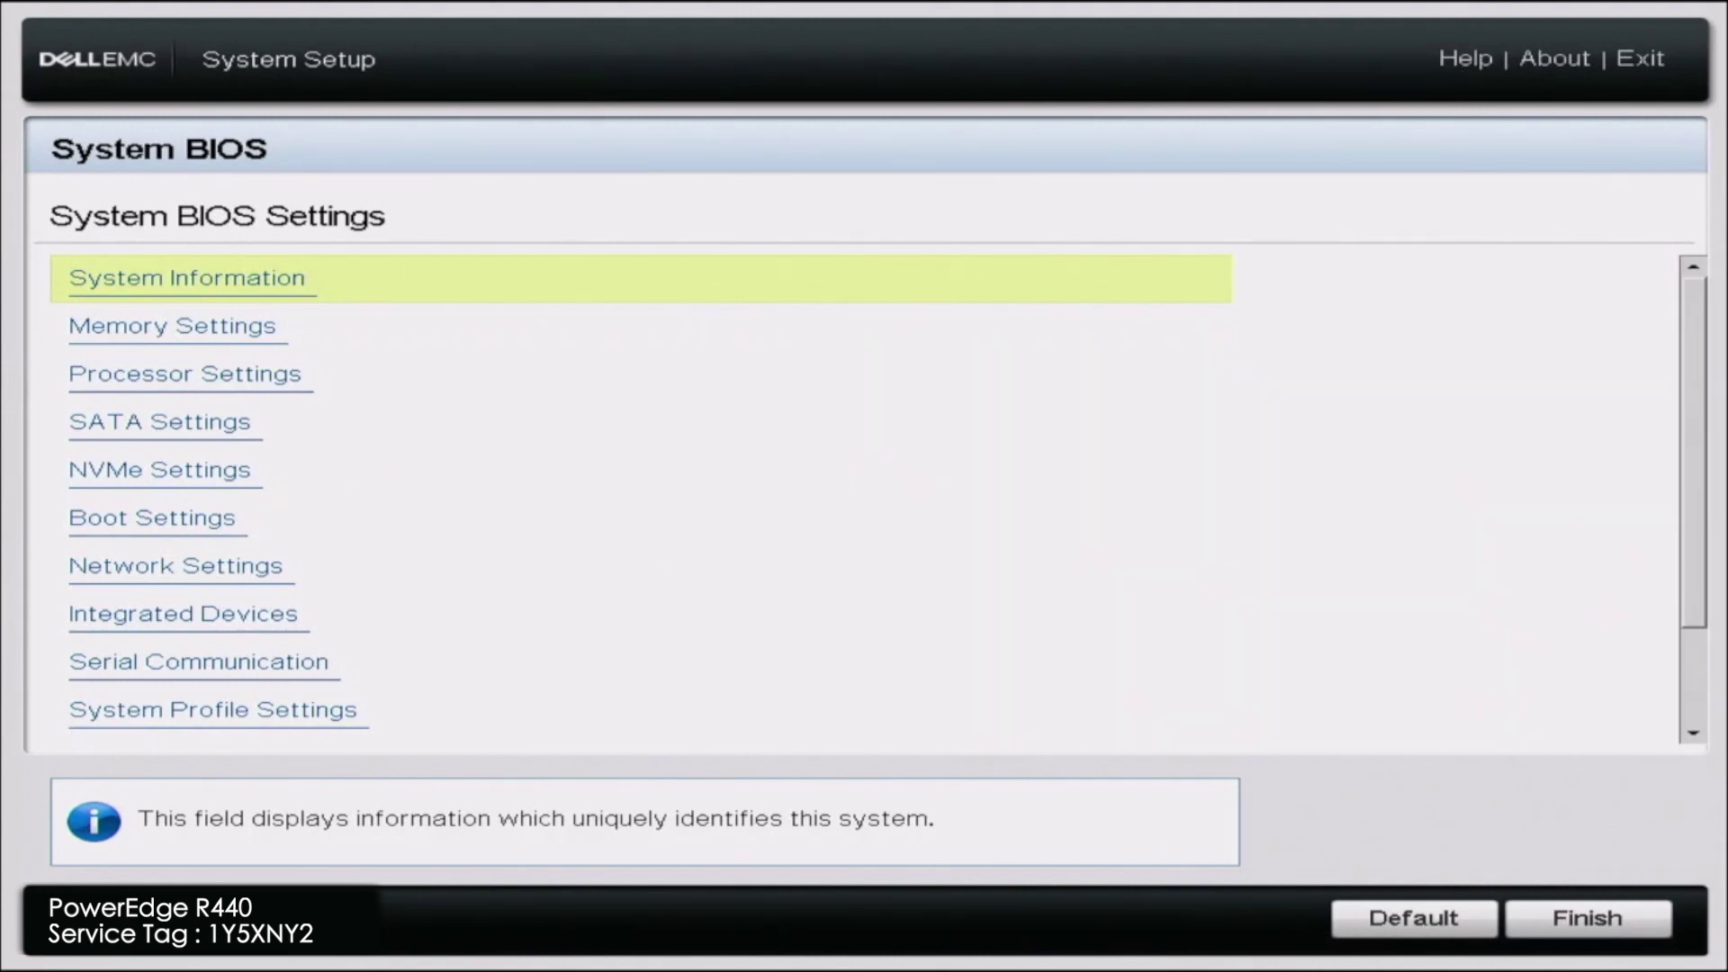
Step: Open System Information to confirm System BIOS Version 2.12.2 on the PowerEdge R440
{"action": "key", "text": "Return"}
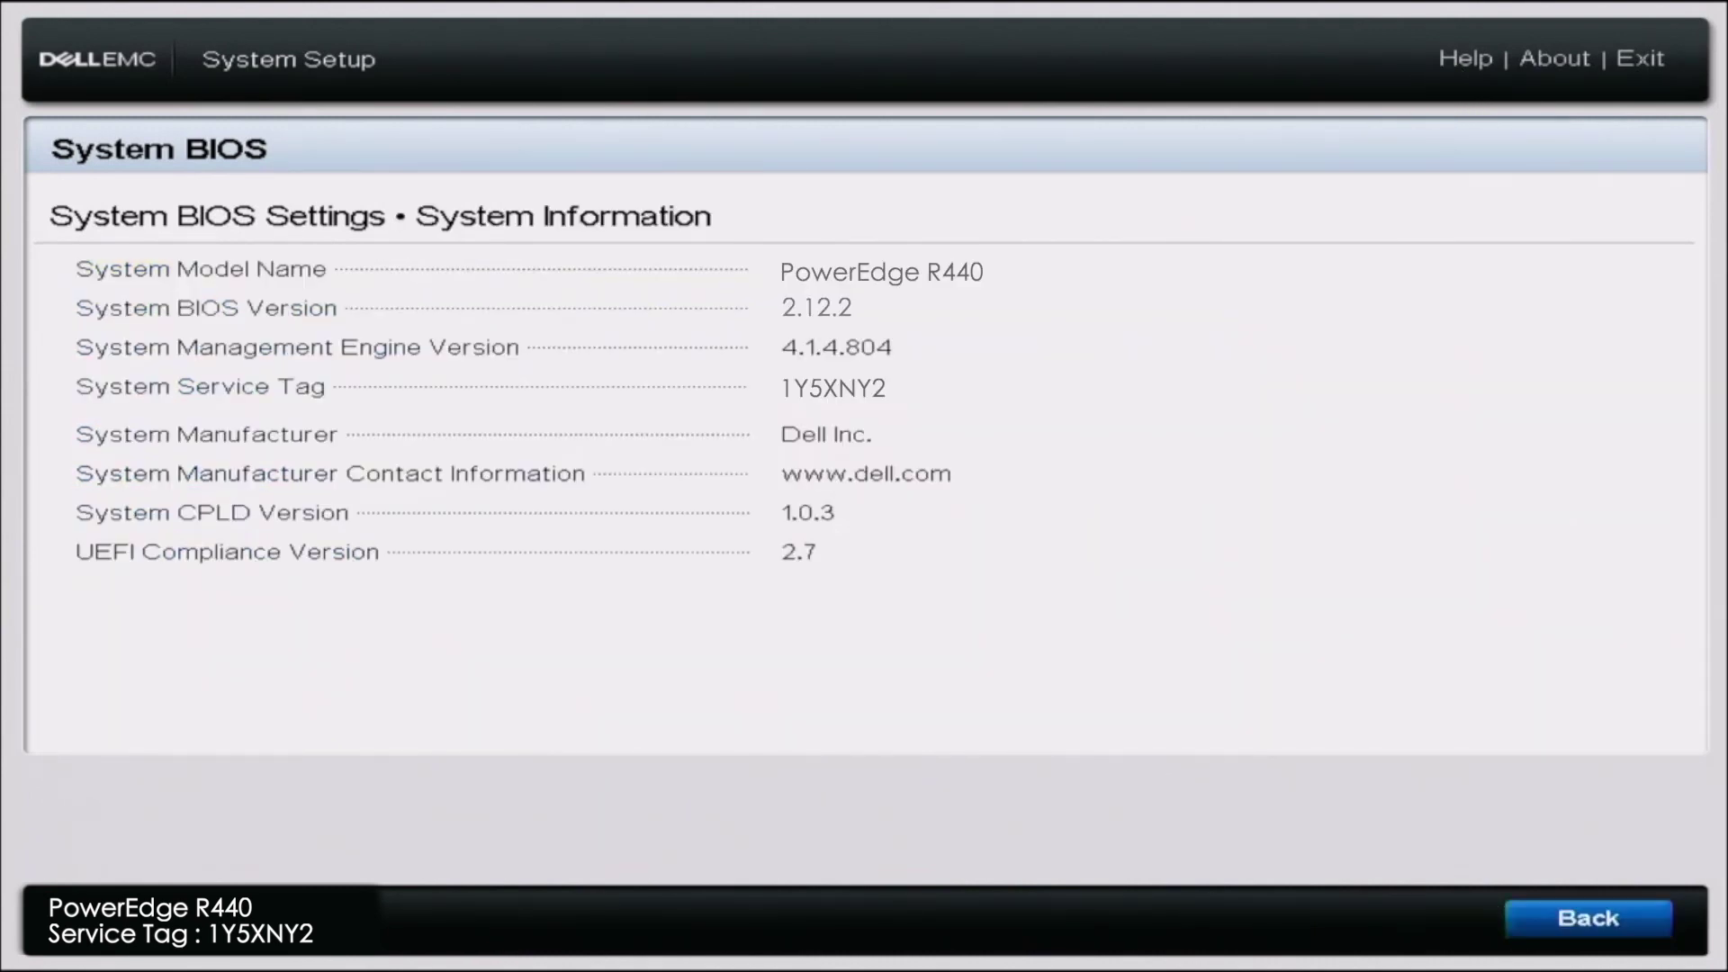